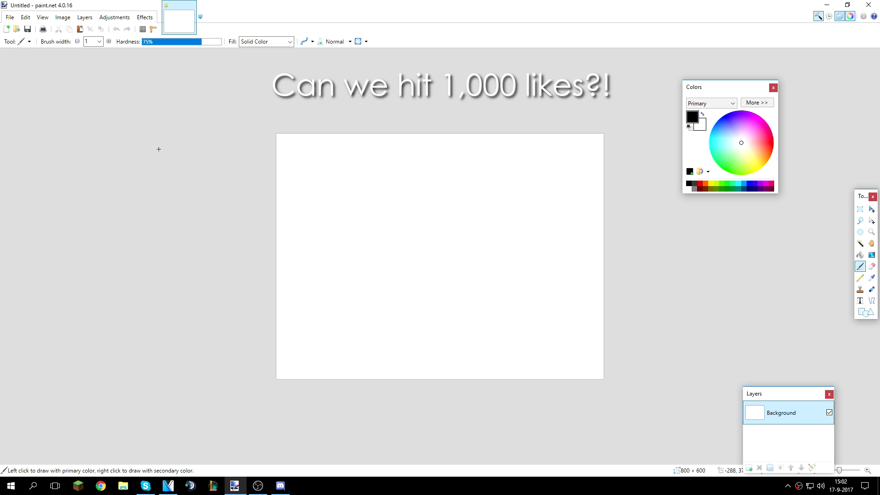
Choose the Line/Curve tool and toggle its antialiasing on and back off
scroll(432, 180, down, 6)
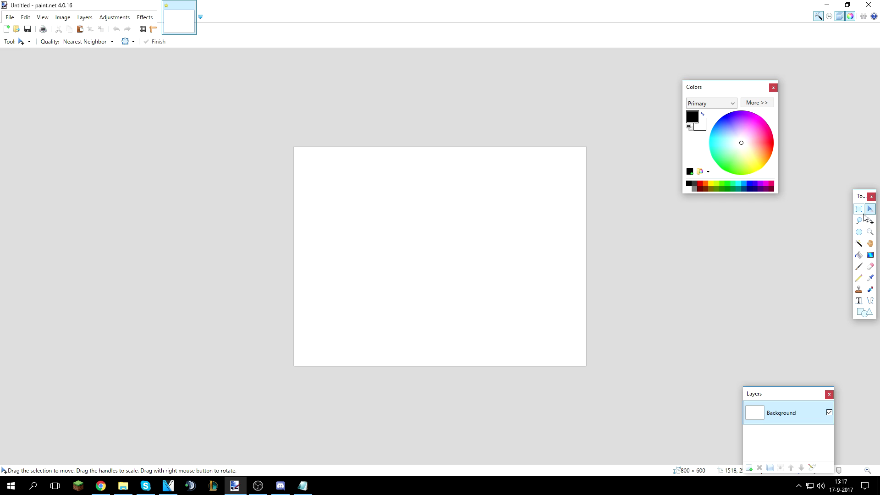
key(o)
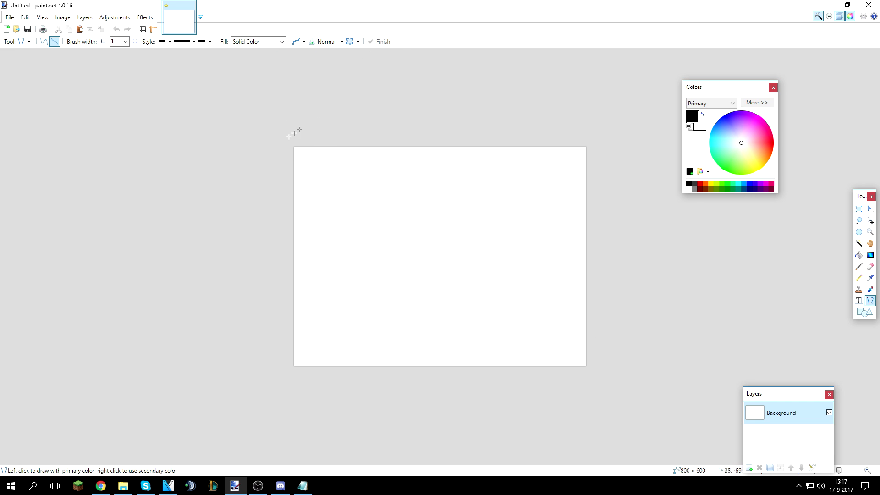
click(298, 42)
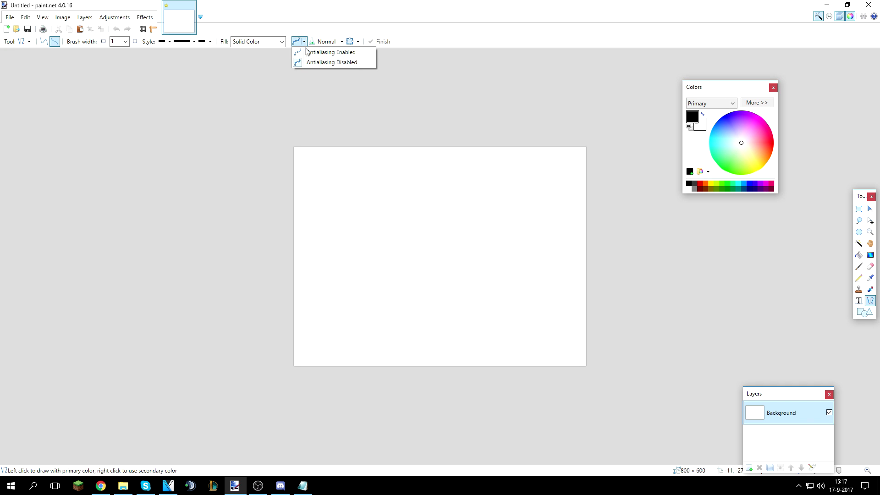
click(314, 52)
click(302, 42)
click(309, 63)
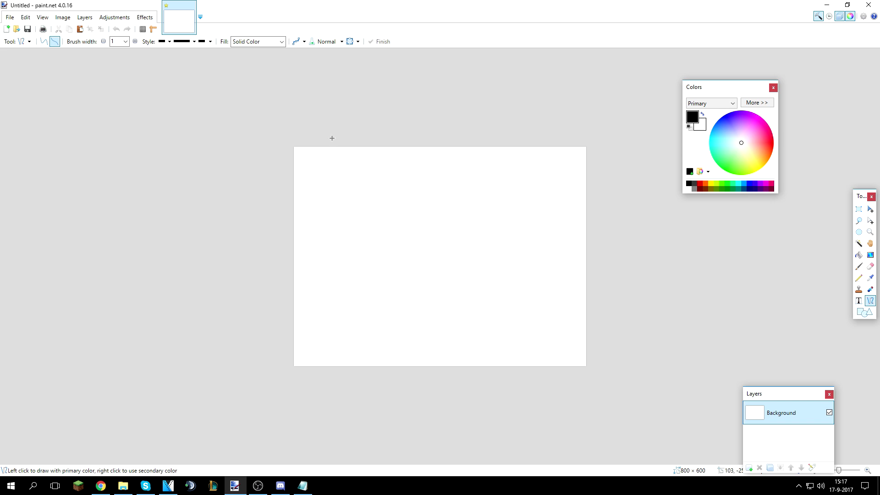
Enable antialiasing and draw a straight 45° line about 206 pixels long on the canvas
click(298, 42)
click(314, 52)
scroll(387, 212, up, 1)
drag(335, 255, 356, 114)
scroll(419, 186, up, 1)
scroll(347, 122, up, 12)
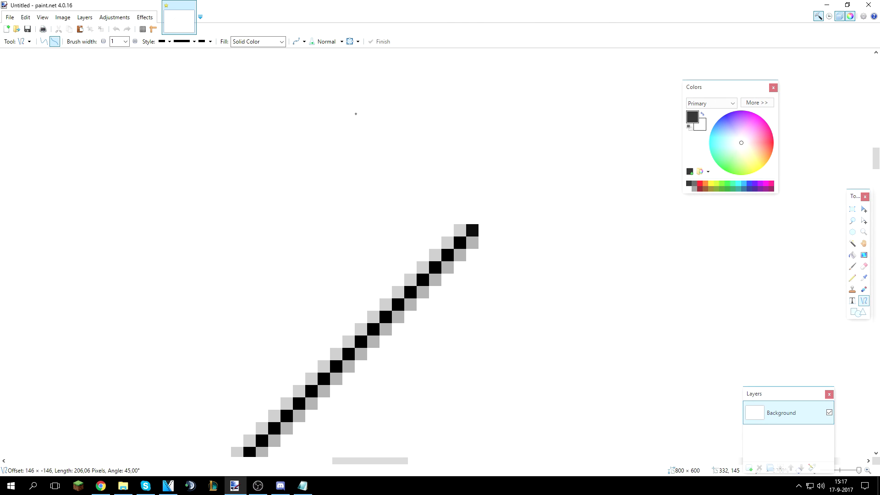
Disable antialiasing for the drawn diagonal line
click(297, 42)
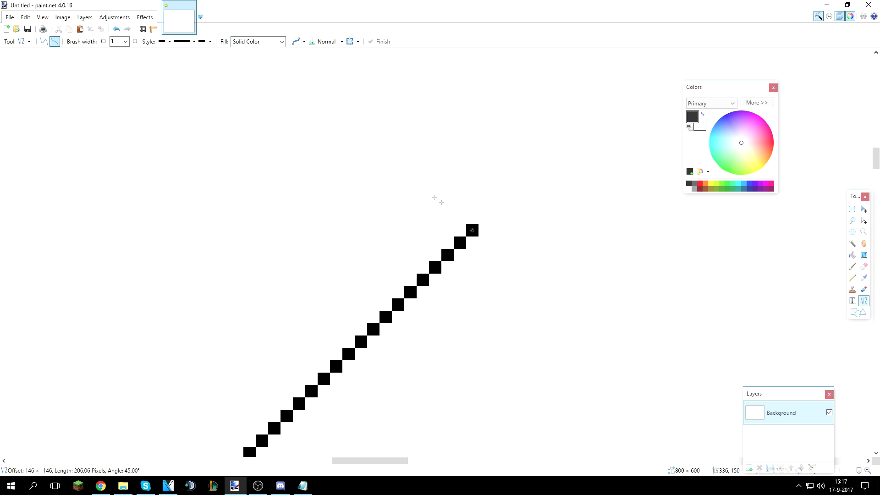
key(ctrl+minus)
key(ctrl+minus)
key(ctrl+minus)
key(ctrl+minus)
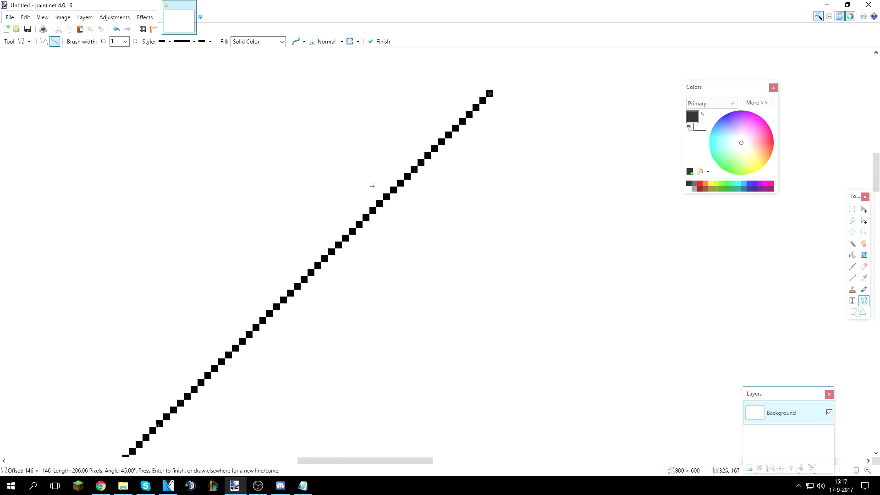
key(ctrl+minus)
key(ctrl+minus)
key(ctrl+minus)
key(ctrl+minus)
key(ctrl+minus)
key(ctrl+minus)
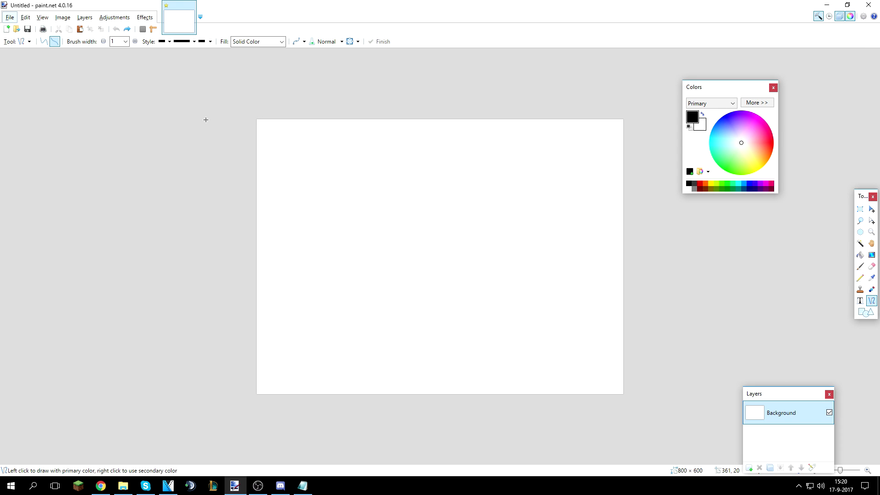
Open the Transparency adjustment to view its settings and cancel it
click(126, 19)
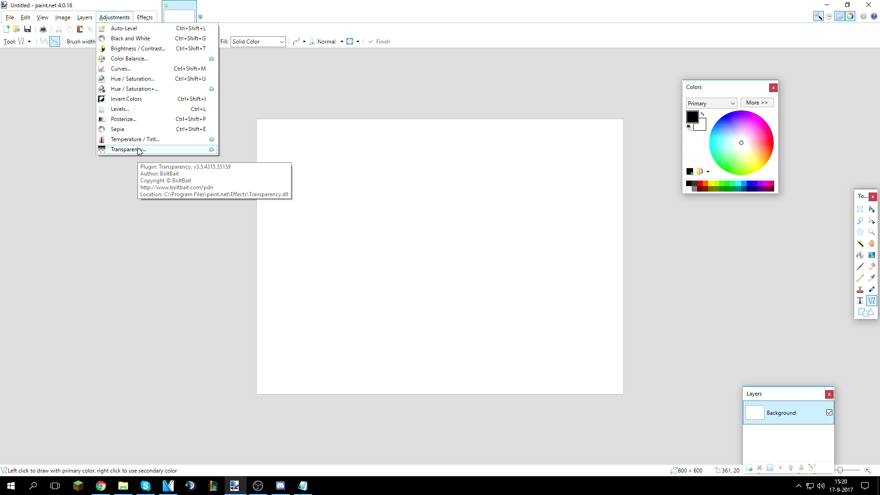
click(121, 149)
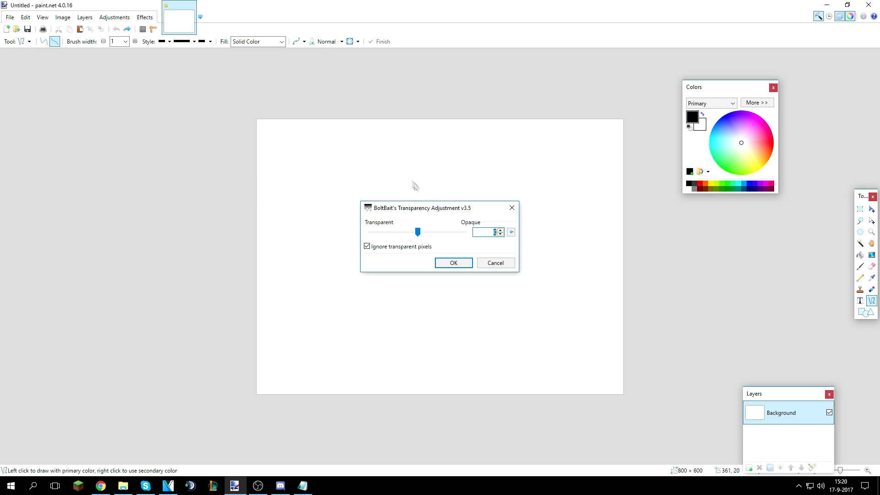
drag(426, 211, 281, 76)
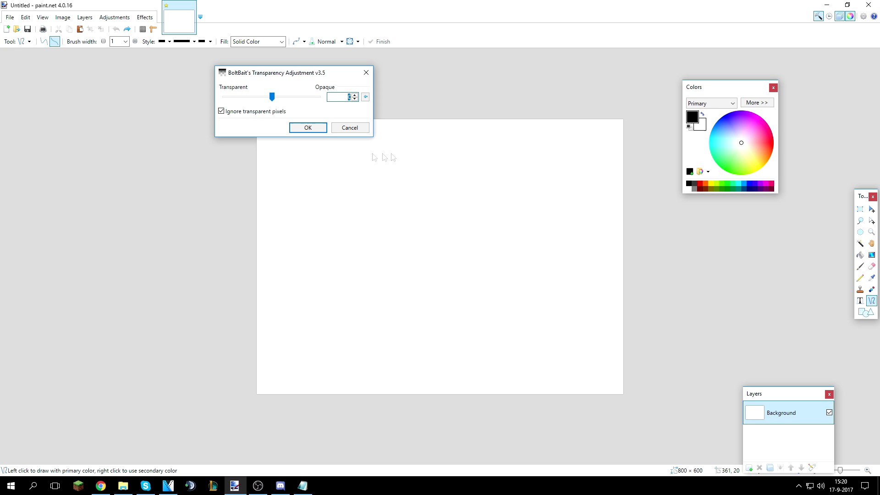
click(356, 129)
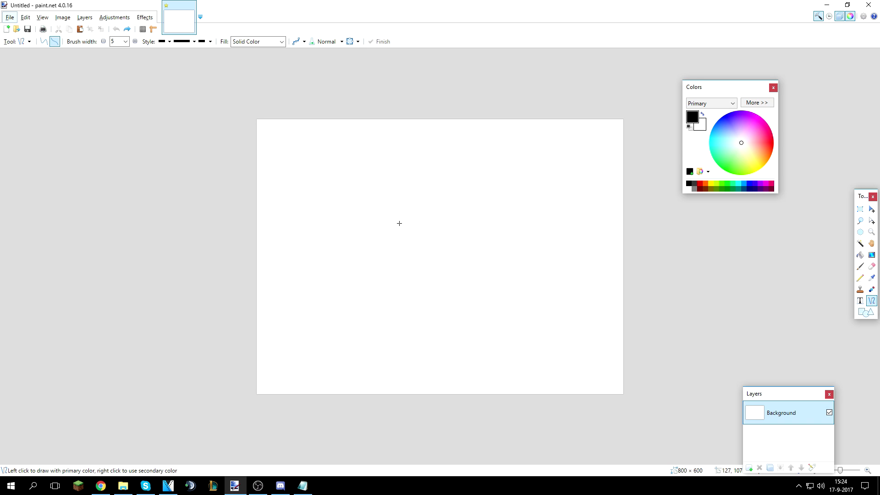
Try selecting the entire canvas, including with the Rectangle Select tool active, and undo the selection each time
key(ctrl+a)
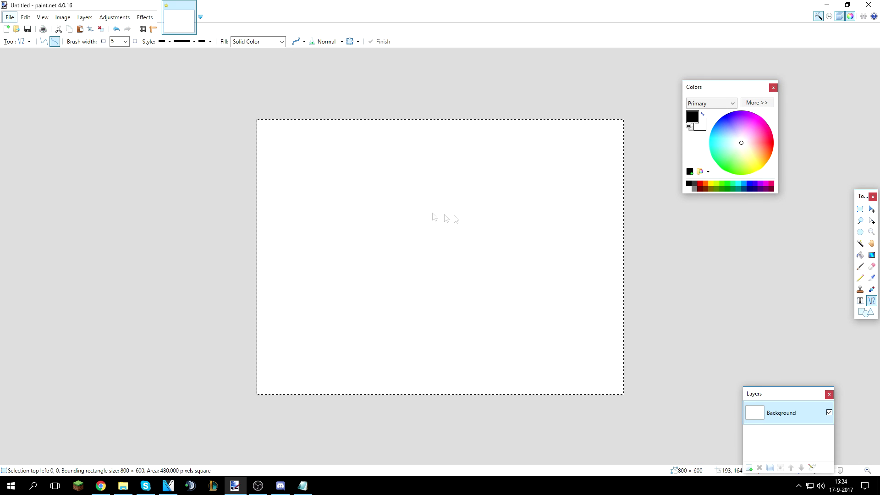
click(860, 210)
key(ctrl+z)
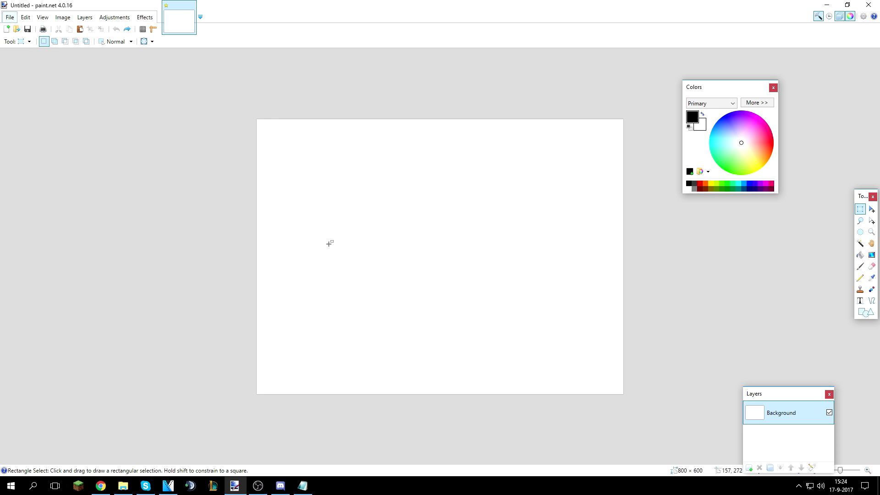
scroll(340, 242, up, 4)
scroll(474, 238, down, 7)
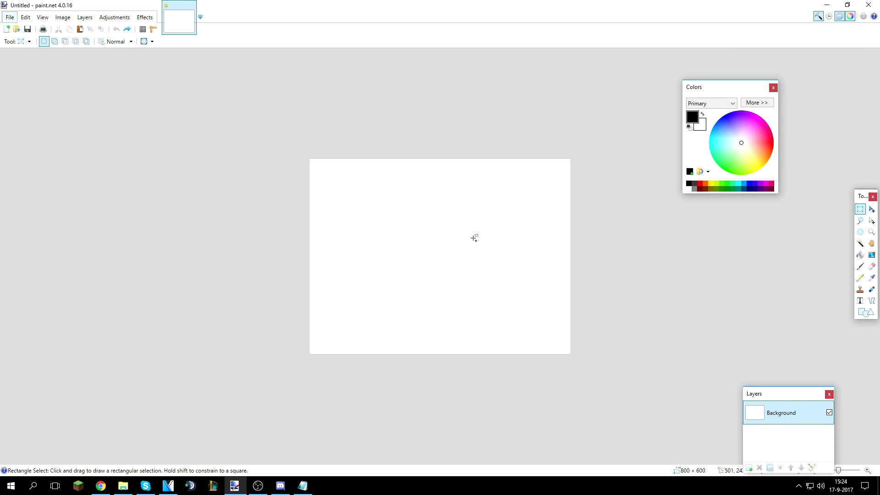
key(ctrl+a)
key(ctrl+z)
Draw a short diagonal line on the blank canvas with the Line/Curve tool
scroll(418, 237, up, 3)
key(o)
scroll(418, 238, up, 1)
drag(293, 275, 376, 186)
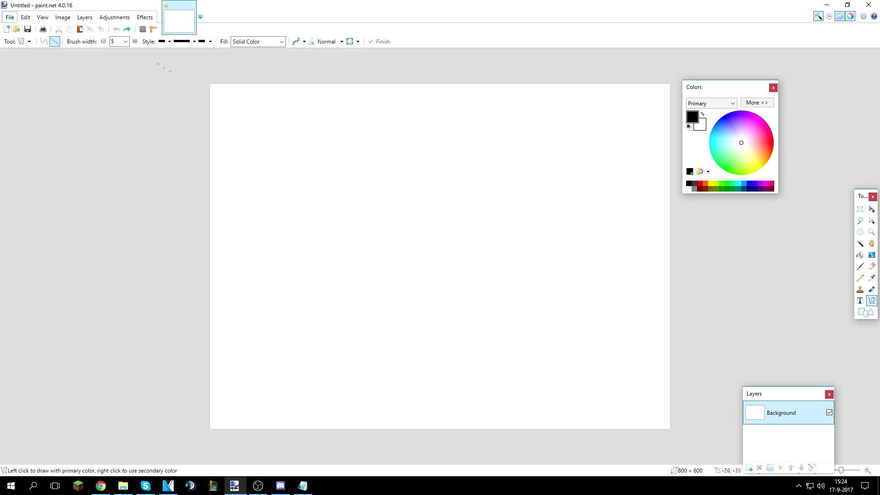
View the available adjustments, opening Hue / Saturation and Brightness / Contrast and cancelling both without changes
click(114, 18)
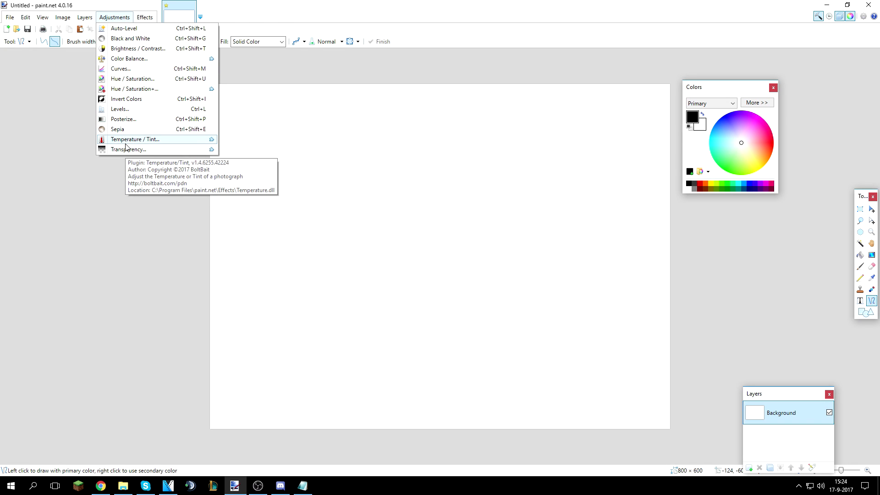
click(361, 4)
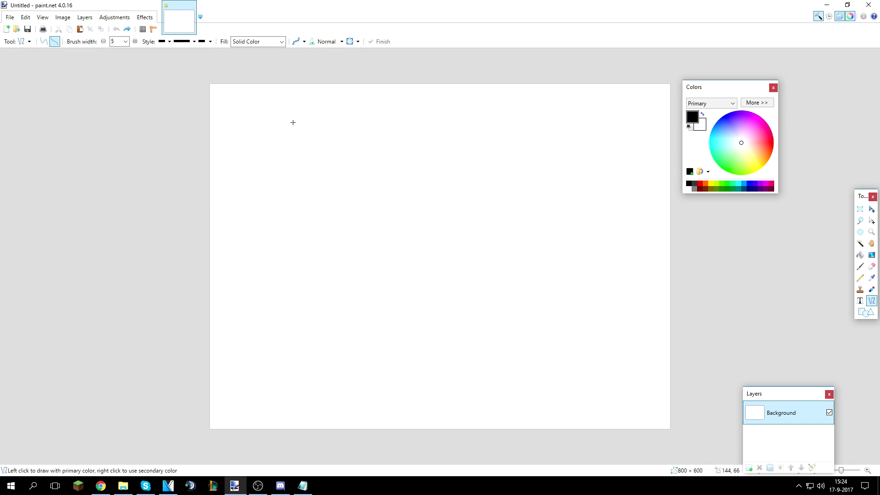
key(ctrl+shift+u)
click(495, 279)
key(ctrl+shift+t)
key(Escape)
Add five new layers above the Background layer
click(749, 468)
click(749, 468)
key(ctrl+shift+n)
key(ctrl+shift+n)
key(ctrl+shift+n)
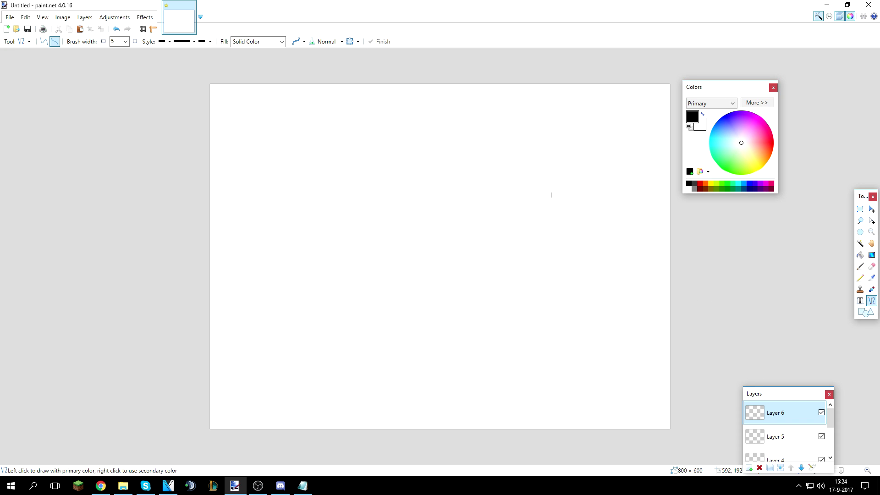
Delete all the added layers so that only the Background layer is kept
key(ctrl+shift+Delete)
key(ctrl+shift+Delete)
key(ctrl+shift+Delete)
key(ctrl+shift+Delete)
key(ctrl+shift+Delete)
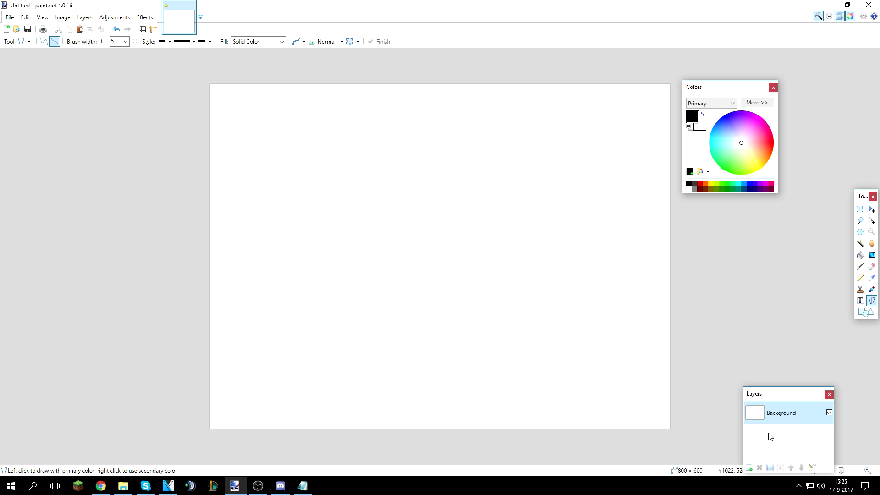
Add three more layers above the Background and delete them again
click(749, 468)
click(750, 468)
click(780, 436)
key(ctrl+shift+n)
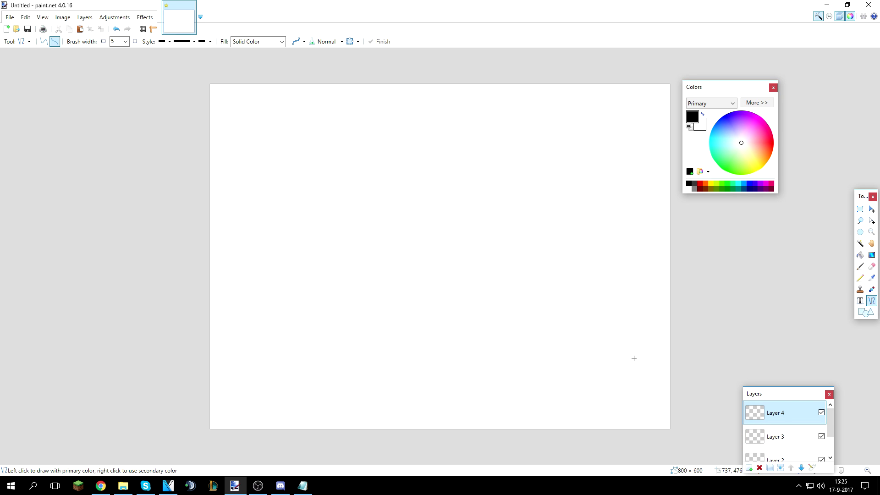
key(ctrl+shift+Delete)
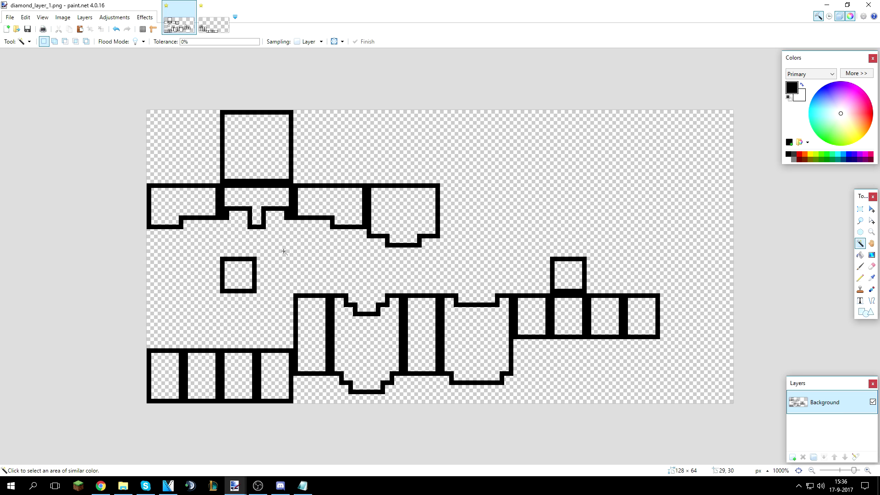
Select the five enclosed areas of the upper helmet section in diamond_layer_1.png with the Magic Wand
ctrl+click(170, 204)
ctrl+click(262, 205)
ctrl+click(263, 173)
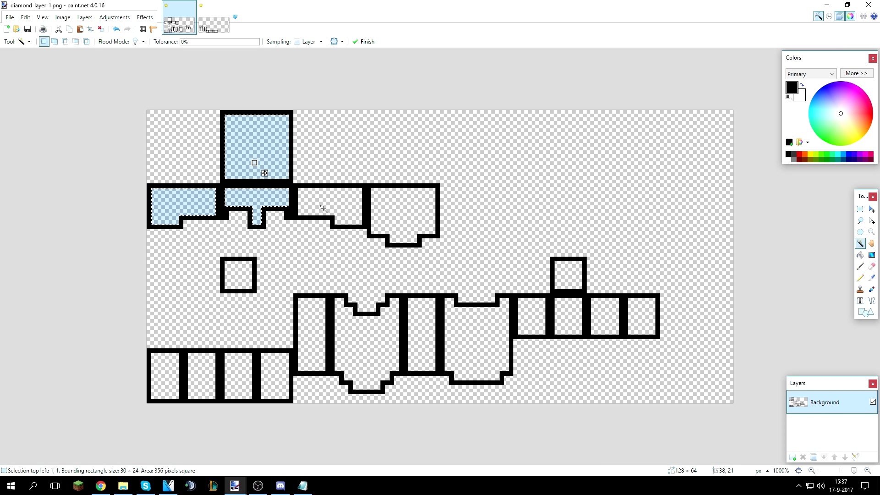
ctrl+click(333, 209)
ctrl+click(400, 205)
Add the first two chest panels, the four boot panels and the small square above them to the selection
ctrl+click(356, 323)
ctrl+click(308, 339)
ctrl+click(275, 376)
ctrl+click(240, 369)
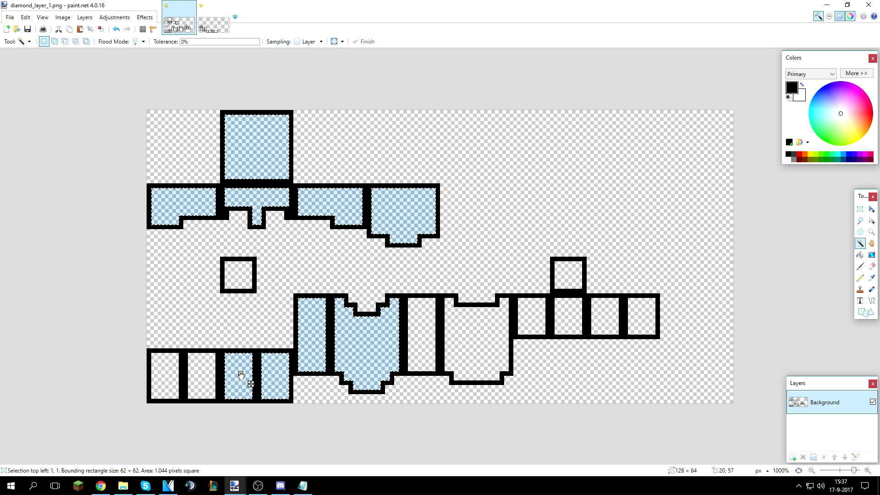
ctrl+click(204, 383)
ctrl+click(163, 365)
ctrl+click(236, 277)
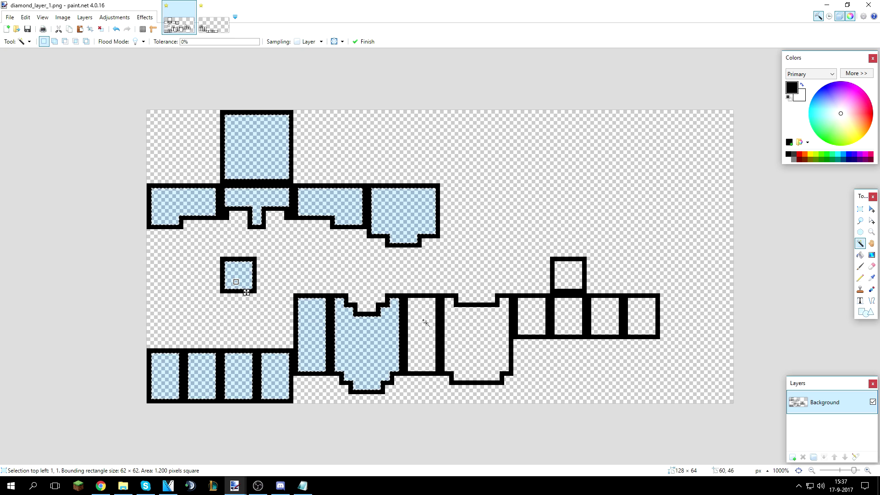
Add the remaining chest and arm panels and the square above the arms to the selection, and deselect everything
ctrl+click(486, 349)
ctrl+click(535, 308)
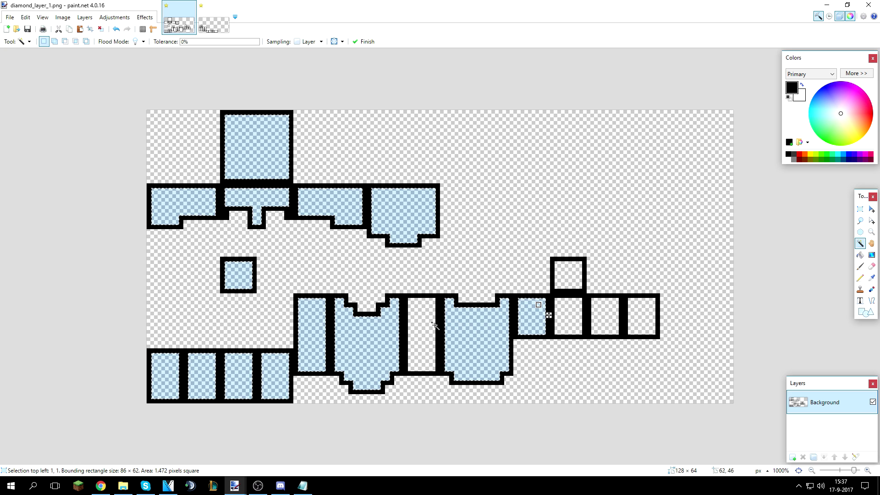
ctrl+click(428, 330)
ctrl+click(569, 316)
ctrl+click(568, 275)
ctrl+click(605, 317)
ctrl+click(644, 319)
key(ctrl+d)
key(ctrl+minus)
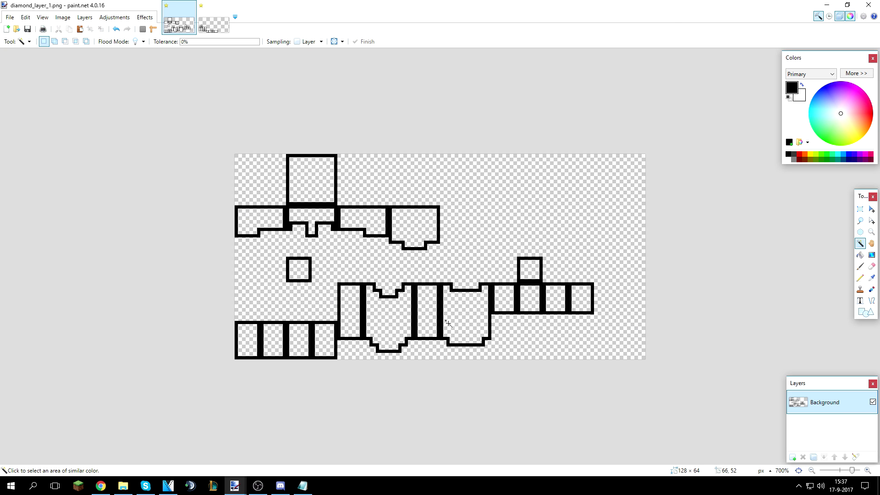
key(ctrl+plus)
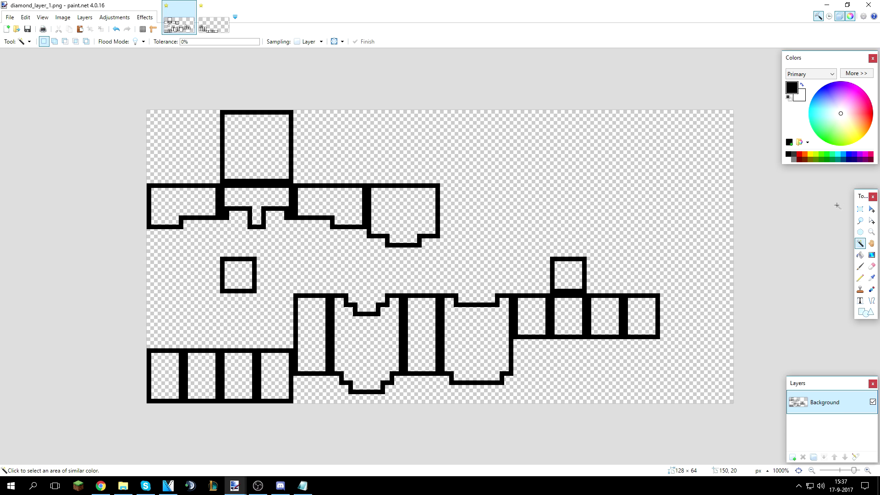
Sample black from the outline and pencil one pixel at the step corner under the third helmet panel
click(860, 209)
scroll(362, 224, up, 6)
drag(342, 237, 518, 287)
key(k)
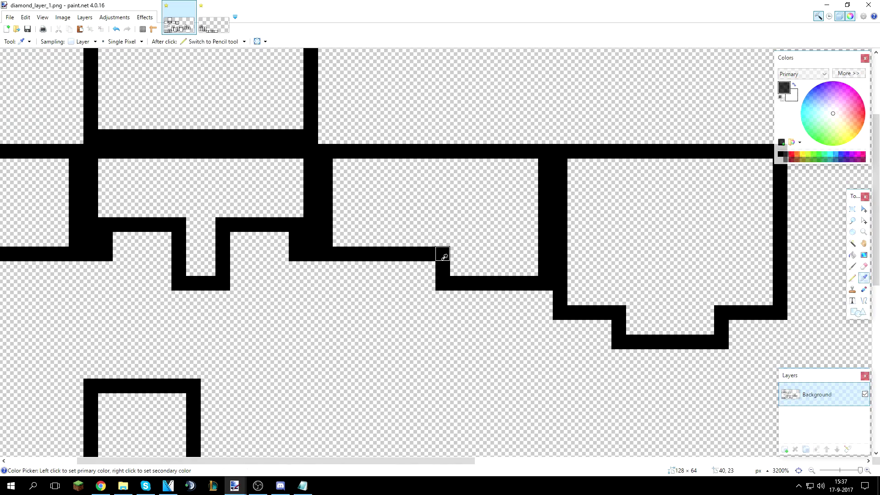
click(442, 258)
scroll(442, 258, up, 3)
click(430, 324)
click(852, 209)
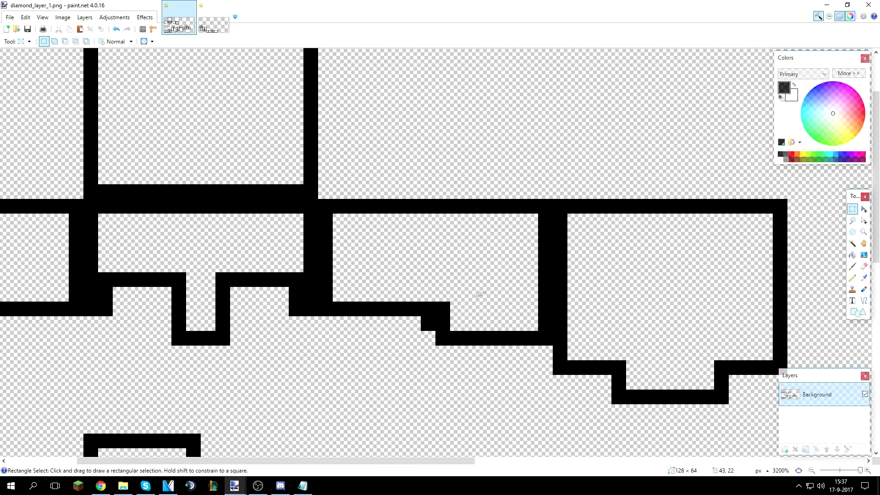
Pencil one black pixel at each step corner beside the notch beneath the fourth helmet panel
ctrl+scroll(485, 275, down, 4)
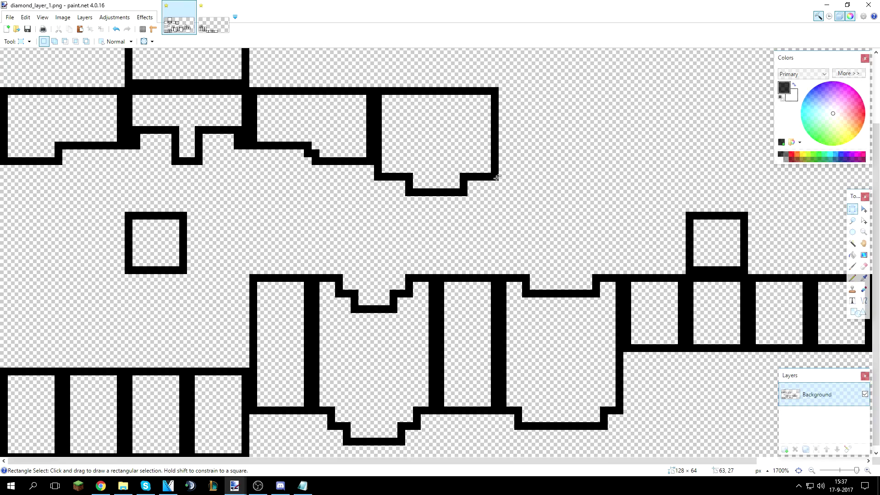
ctrl+scroll(497, 178, up, 3)
key(p)
click(485, 172)
click(371, 170)
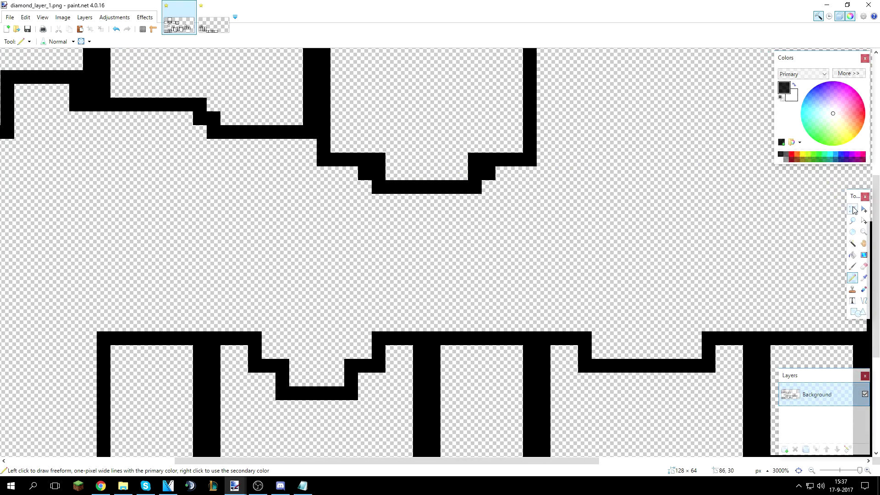
Reshape the top edge of the fourth boot panel into a stepped peak using an 8 × 6 pixel selection, and deselect
click(852, 210)
scroll(317, 204, down, 3)
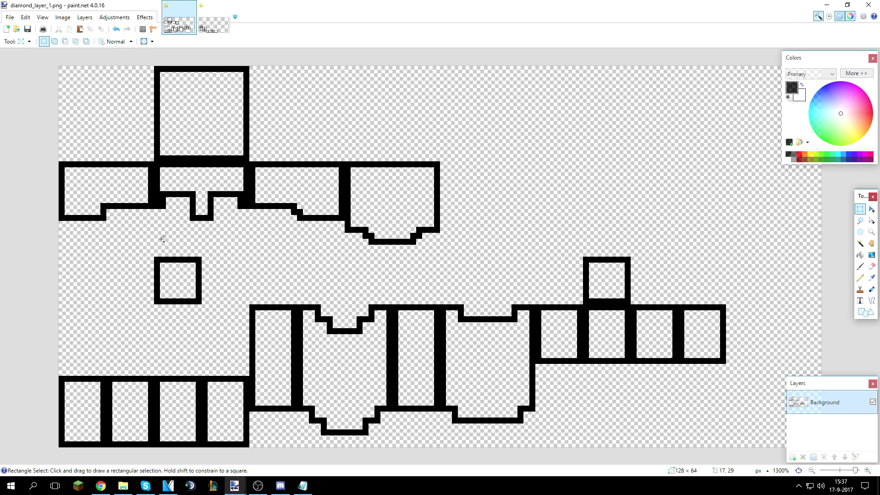
scroll(105, 399, up, 3)
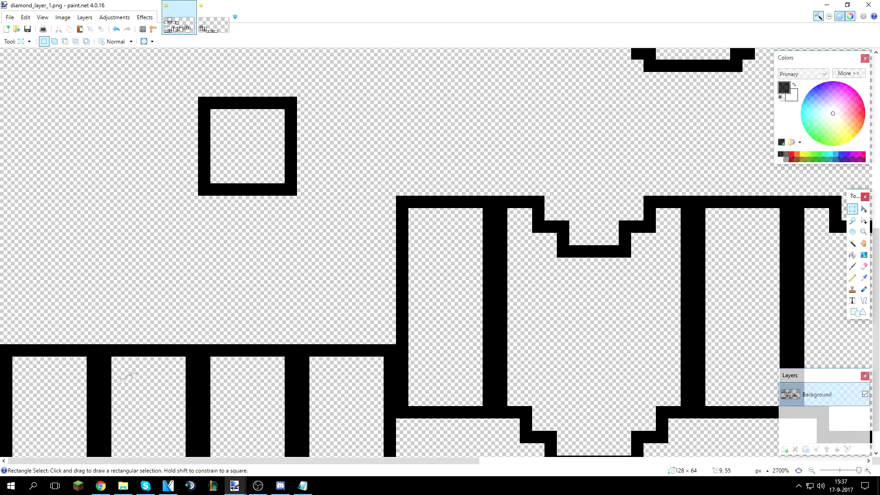
scroll(129, 376, down, 1)
drag(304, 313, 344, 403)
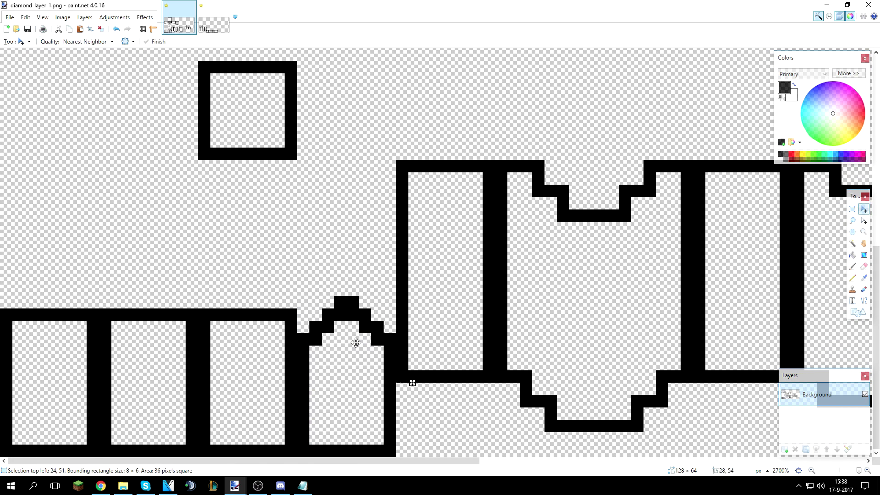
scroll(355, 343, down, 4)
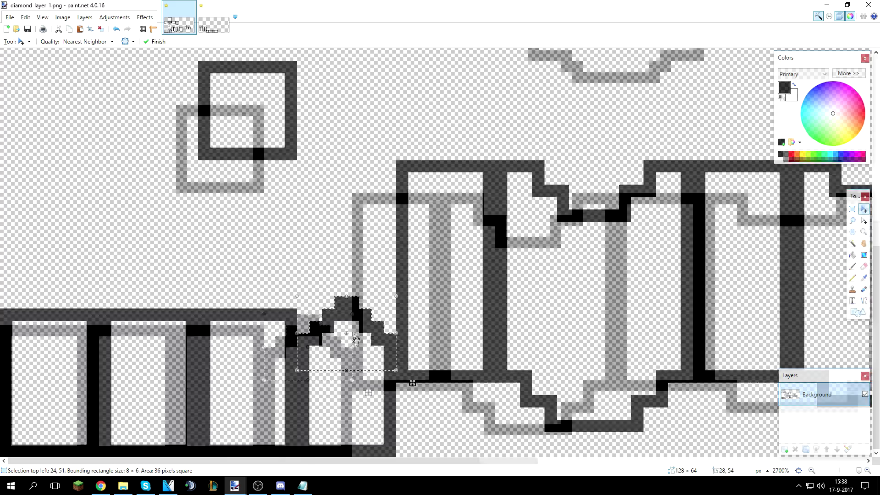
key(ctrl+d)
scroll(230, 396, up, 4)
drag(229, 397, 370, 312)
scroll(317, 372, up, 1)
scroll(305, 310, down, 2)
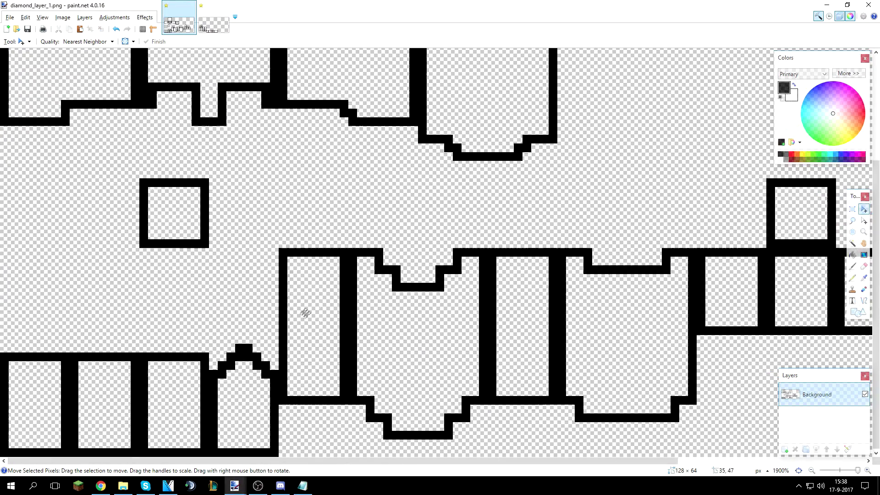
Select the fourth boot panel as an 8 × 15 pixel region, paste copies over the other three boot panels, and deselect
scroll(321, 284, right, 3)
scroll(345, 267, up, 2)
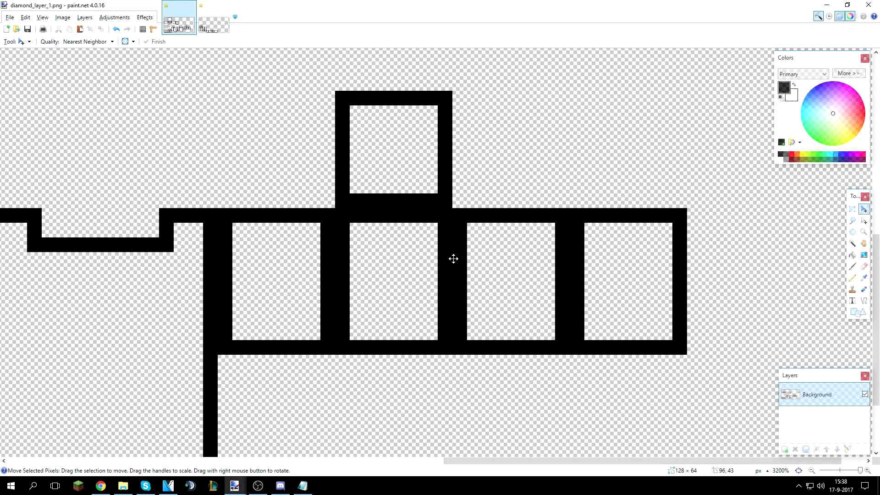
key(ctrl+b)
key(s)
mouse_move(198, 369)
mouse_down()
mouse_move(240, 408)
mouse_move(248, 439)
mouse_move(207, 360)
mouse_up()
click(248, 438)
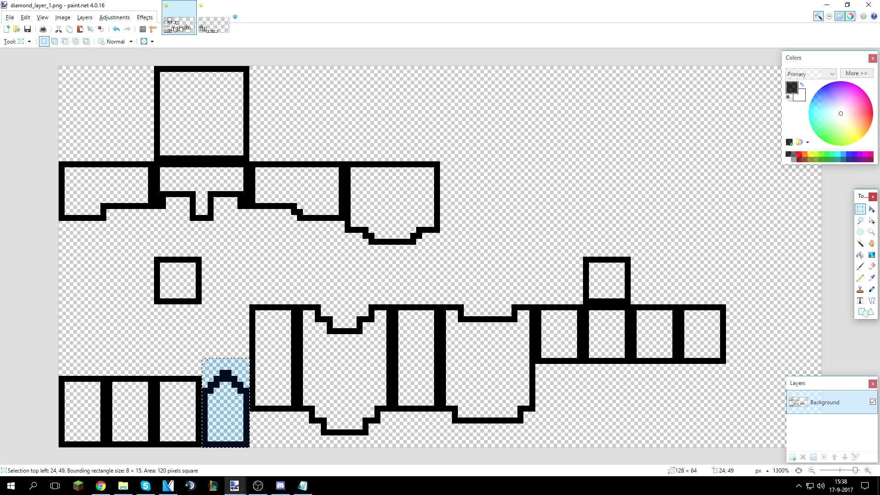
key(ctrl+c)
key(ctrl+v)
drag(227, 395, 82, 387)
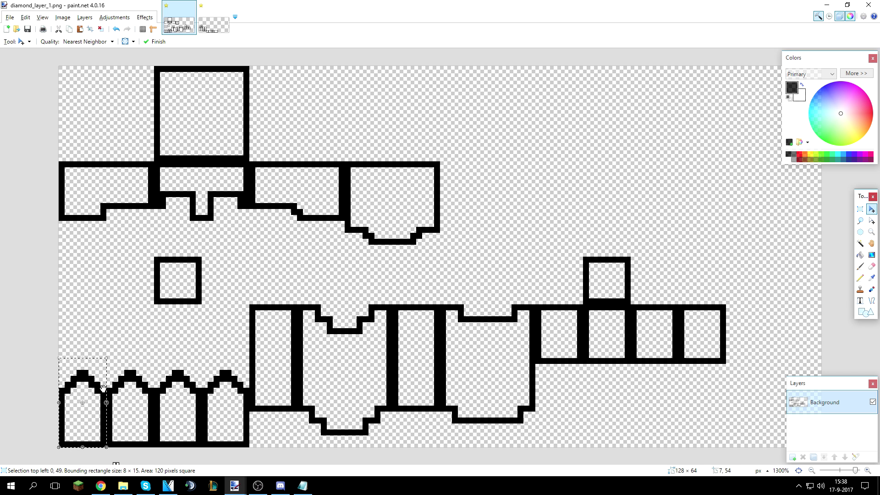
key(ctrl+d)
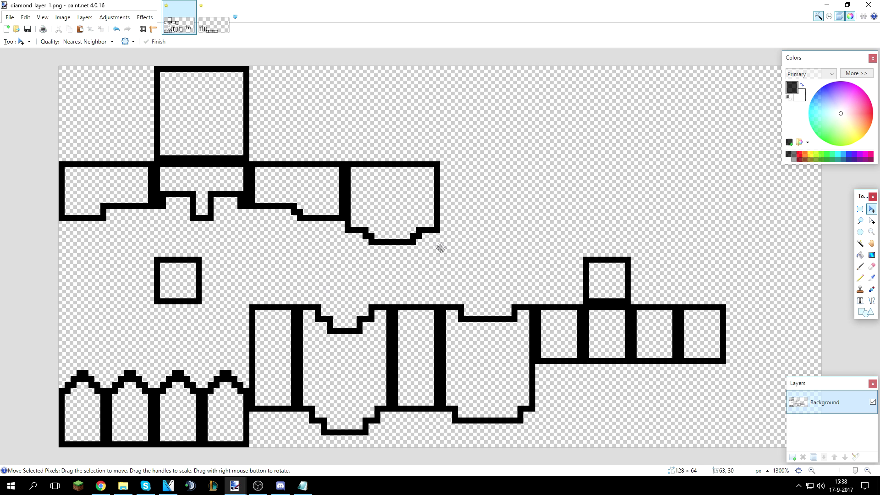
Select the interiors of the notched front chest panel, the side panel beside it and all four boot panels with the Magic Wand
click(860, 246)
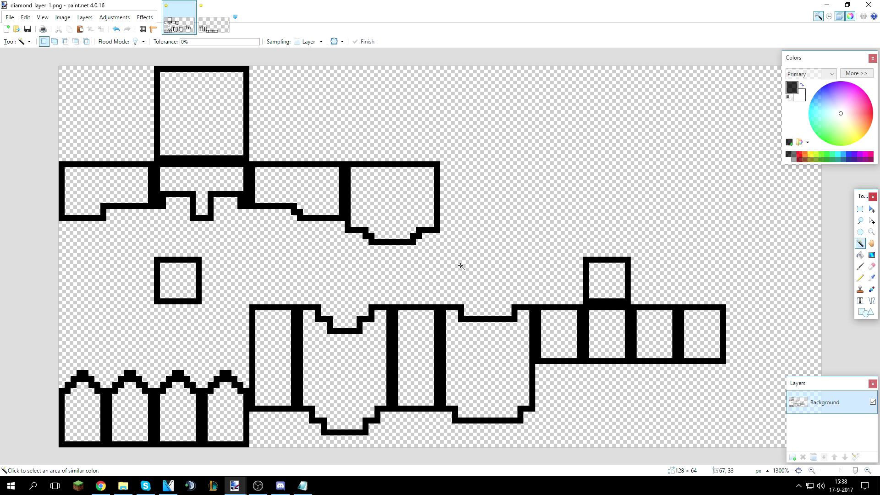
click(351, 365)
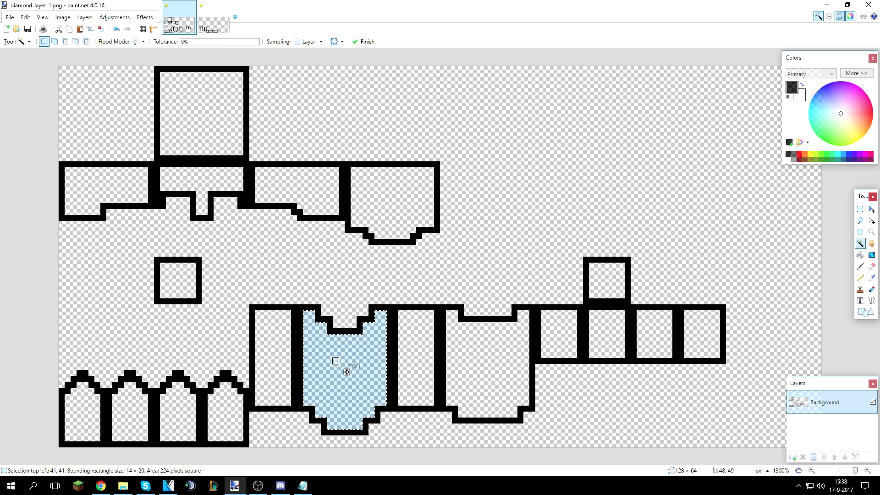
ctrl+click(275, 359)
ctrl+click(226, 412)
ctrl+click(178, 412)
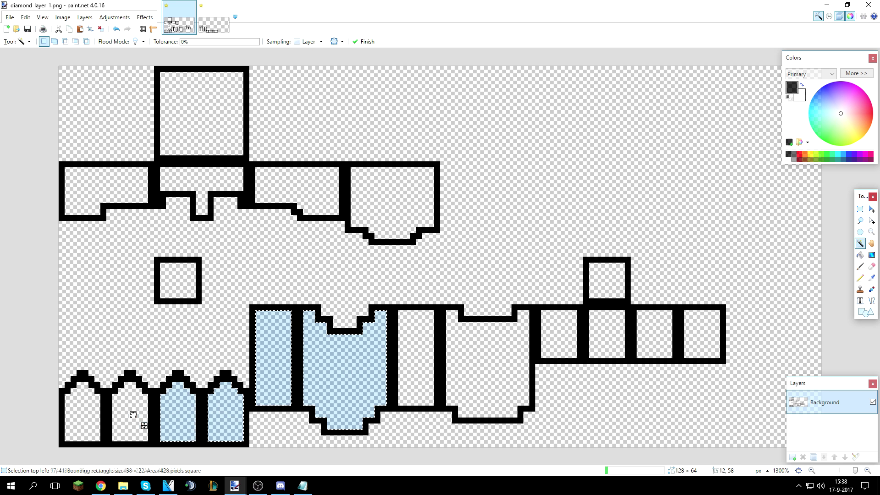
ctrl+click(133, 413)
ctrl+click(83, 412)
Add the small square above the boots, the large helmet square and the four helmet panels to the selection
ctrl+click(178, 280)
ctrl+click(107, 190)
ctrl+click(191, 185)
ctrl+click(193, 117)
ctrl+click(298, 188)
ctrl+click(393, 196)
Add the two remaining chest panels and the missed corner areas of the third and fourth helmet panels to the selection
ctrl+click(402, 337)
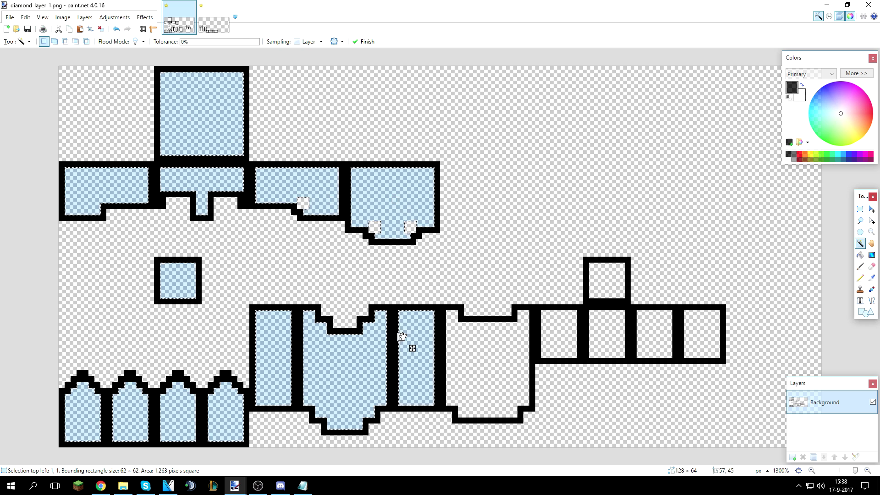
ctrl+click(375, 226)
ctrl+click(410, 226)
ctrl+click(303, 203)
ctrl+click(456, 339)
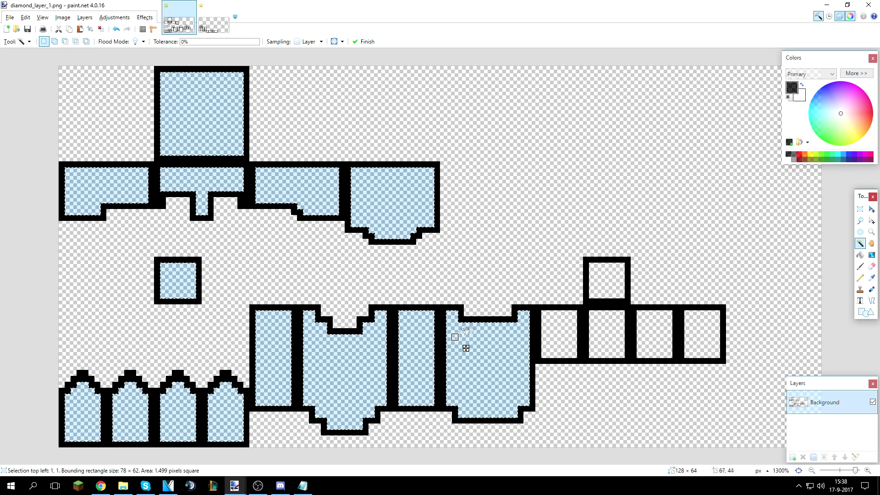
Add the arm panels and the square above them to the selection, fill all selected interiors with dark red, and deselect
ctrl+click(568, 337)
ctrl+click(612, 335)
ctrl+click(607, 280)
ctrl+click(653, 335)
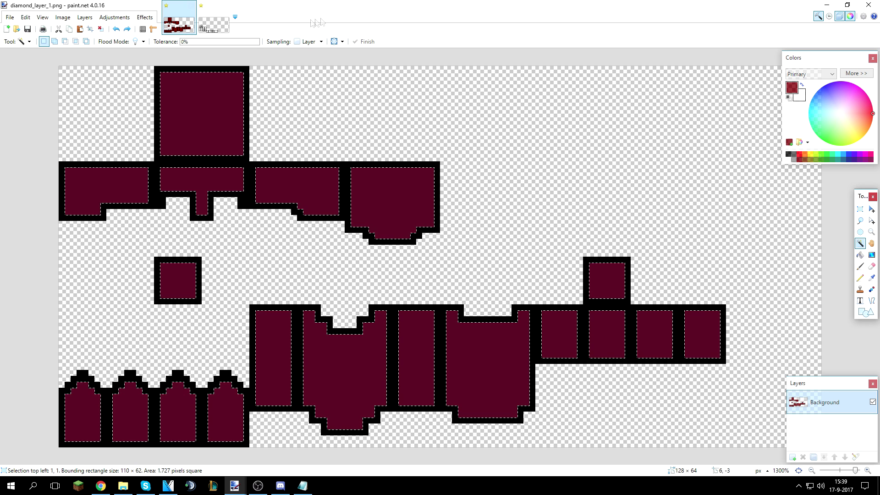
key(ctrl+d)
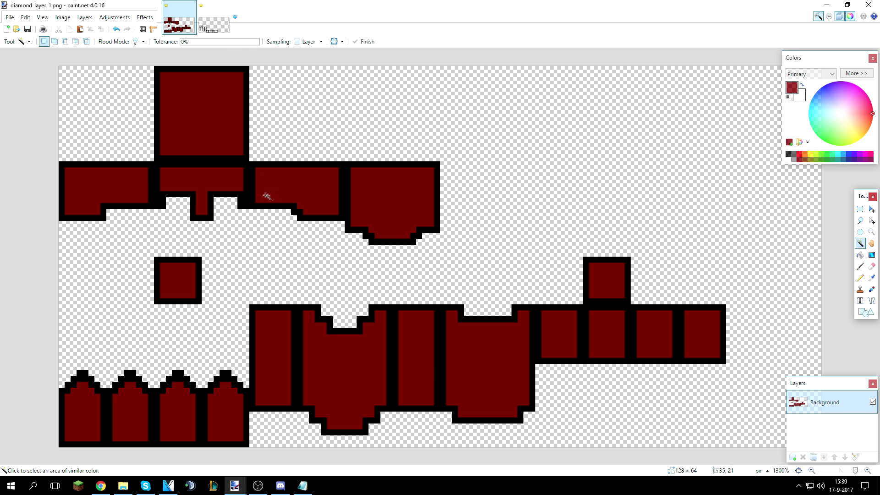
Restore the panel selection, switch it to the black outlines without the transparent gaps above the boots, and set the tolerance to 33%
key(ctrl+z)
key(ctrl+z)
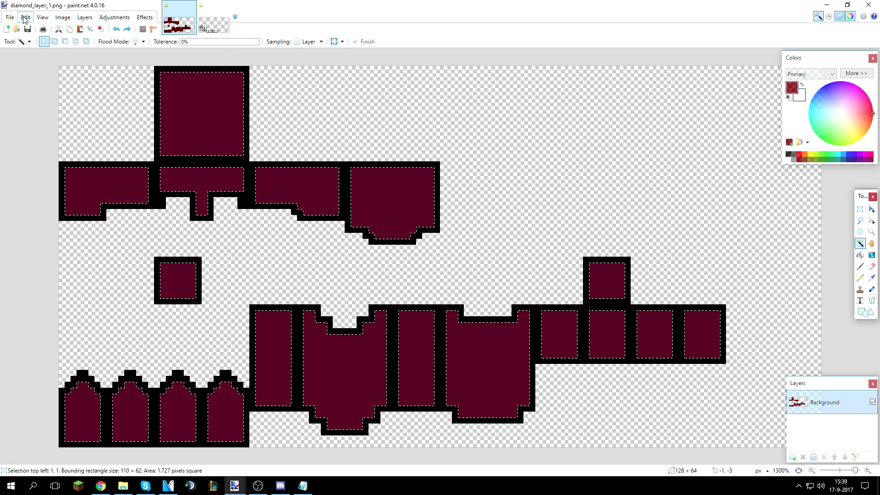
click(25, 18)
click(65, 134)
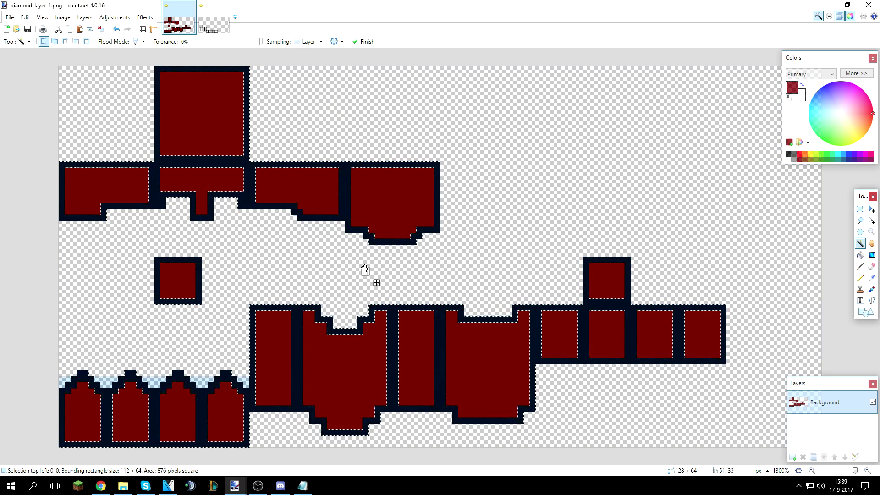
alt+click(199, 355)
click(206, 42)
Fill the selected outlines with bright red and deselect
click(799, 154)
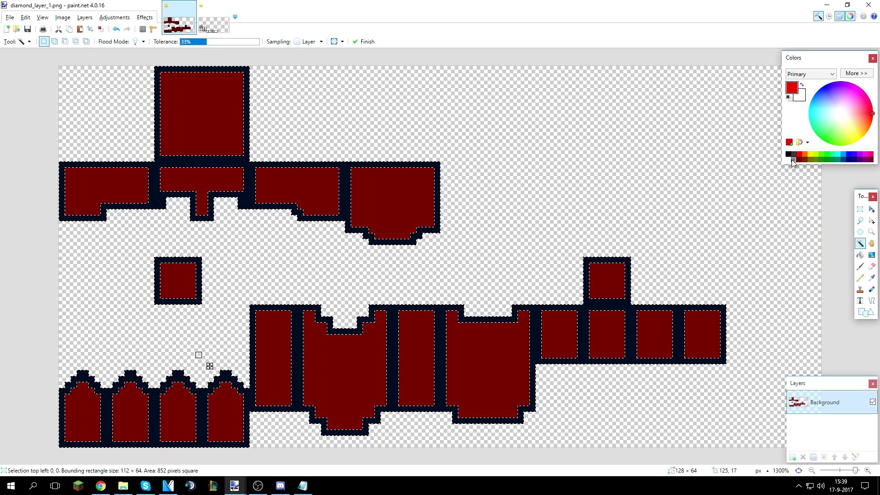
key(BackSpace)
key(ctrl+d)
scroll(487, 240, down, 1)
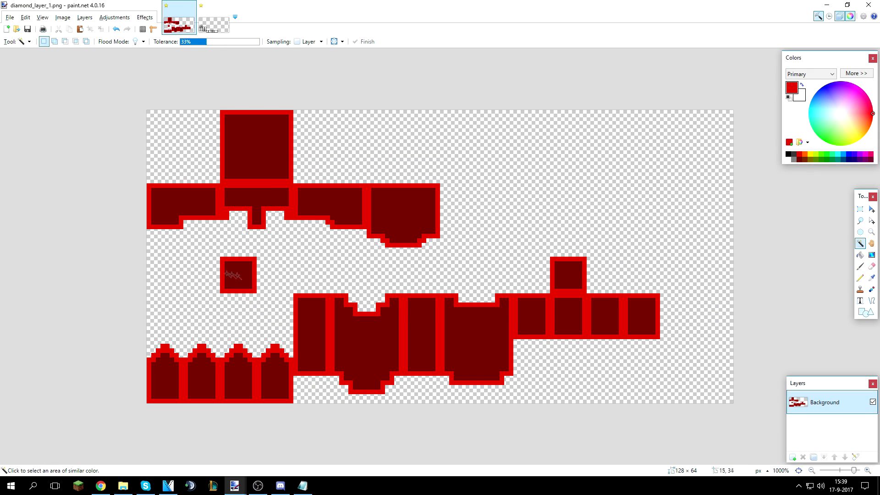
Select the interior of the large helmet square, apply a Gaussian Blur to it, and deselect
scroll(299, 193, up, 1)
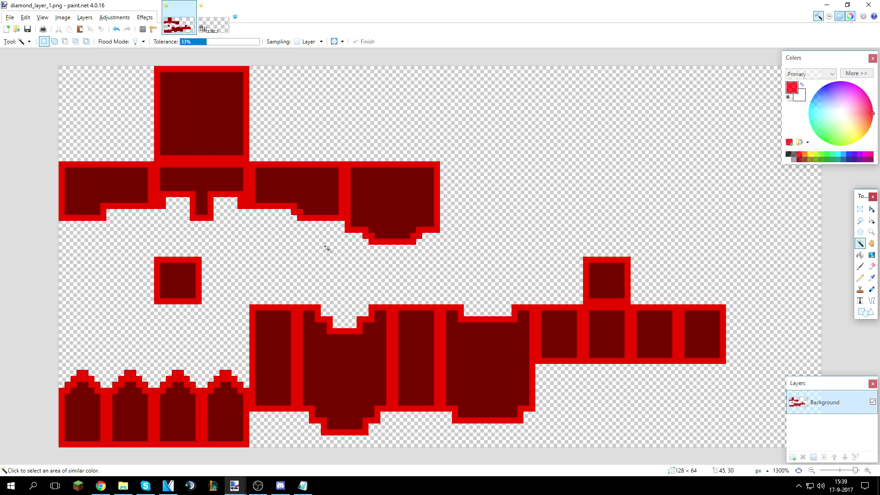
click(176, 109)
click(145, 17)
mouse_move(216, 51)
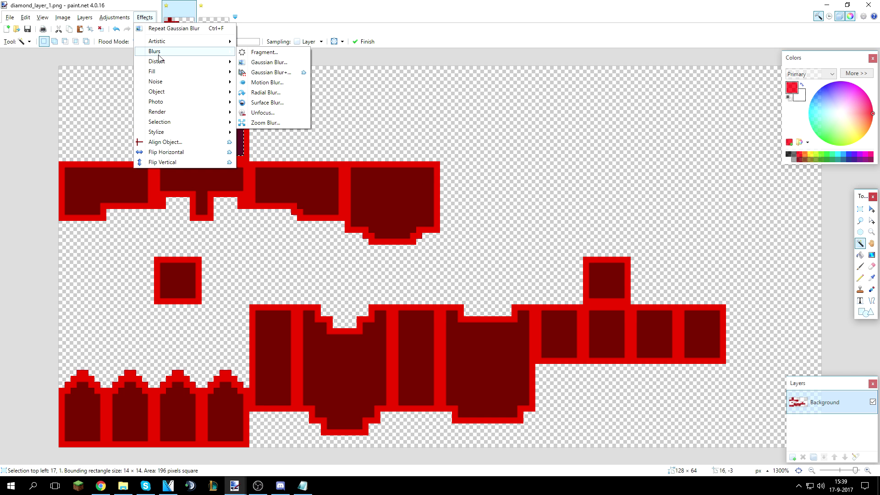
click(276, 64)
drag(381, 238, 369, 239)
key(Return)
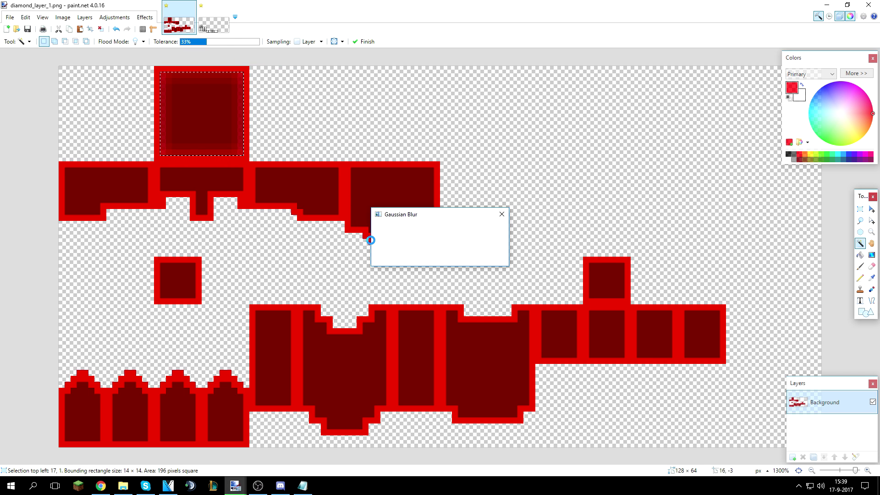
key(ctrl+d)
Select the blurred helmet square's interior, make it fully opaque with the Transparency adjustment, and deselect
scroll(189, 158, up, 4)
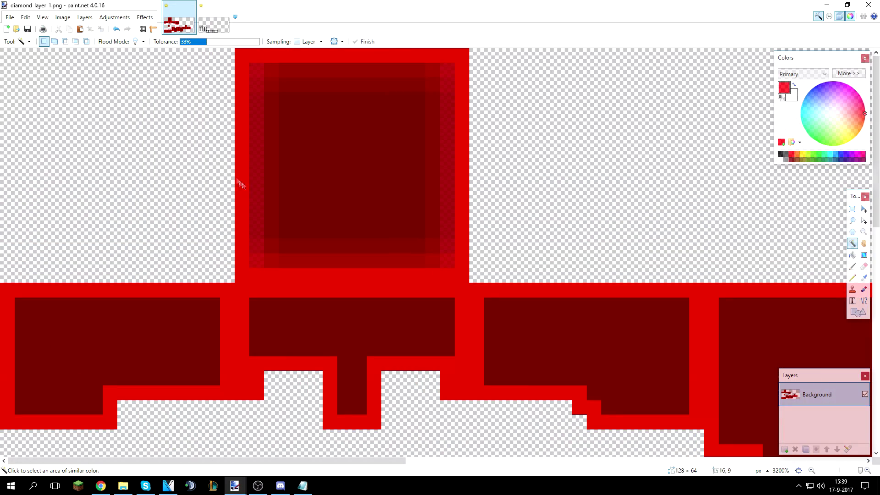
click(270, 216)
click(115, 17)
click(128, 149)
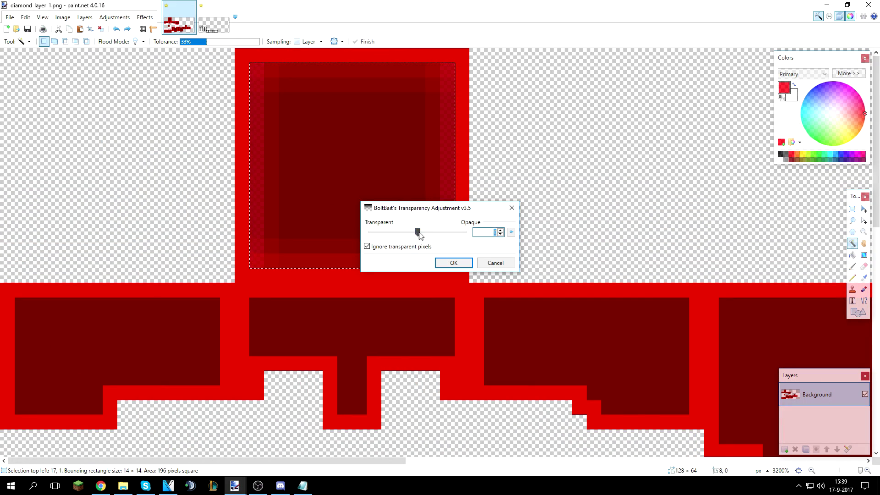
drag(418, 232, 535, 233)
key(Return)
key(ctrl+d)
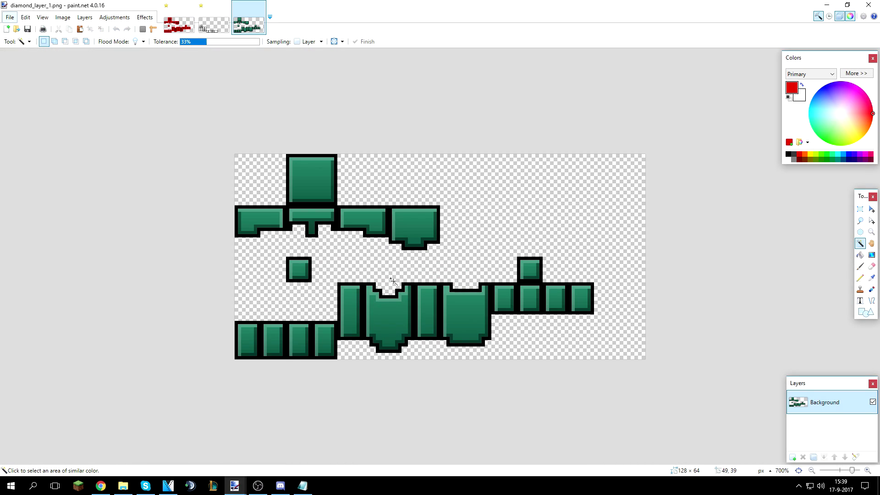
Select the transparent background around the green armor texture, including the empty corner beside the large helmet square
scroll(392, 280, up, 2)
scroll(335, 280, up, 1)
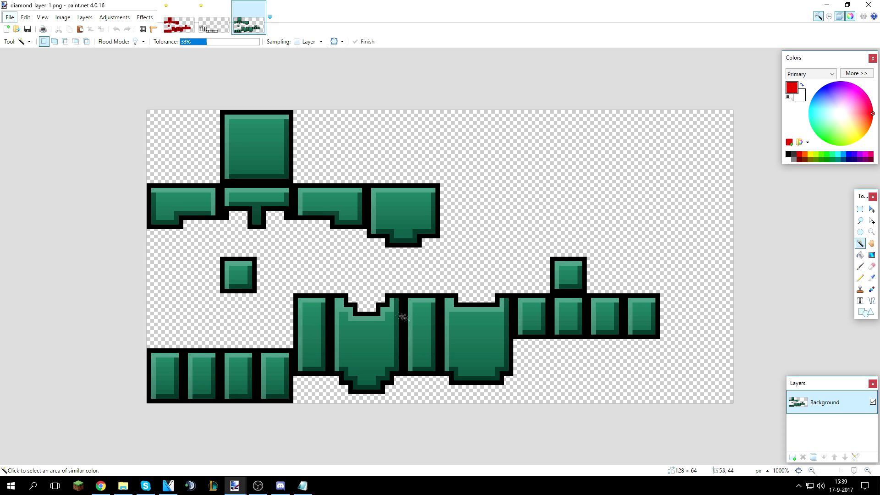
click(729, 250)
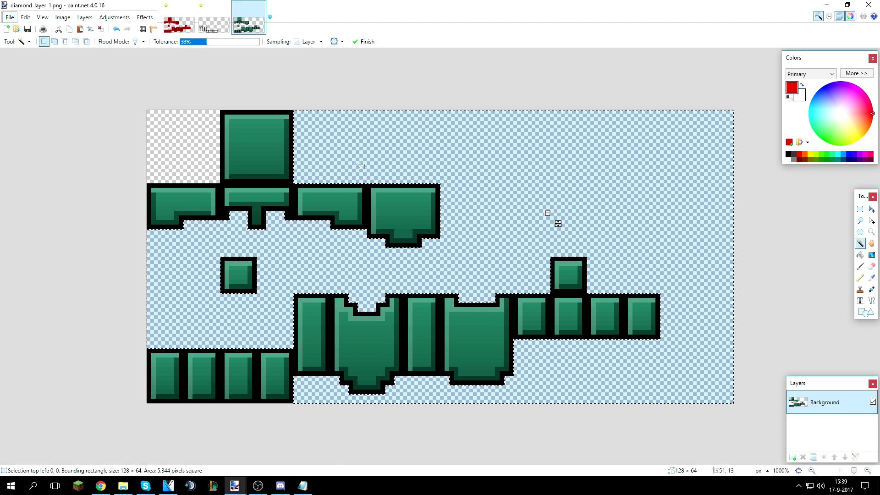
ctrl+click(187, 142)
scroll(183, 143, up, 3)
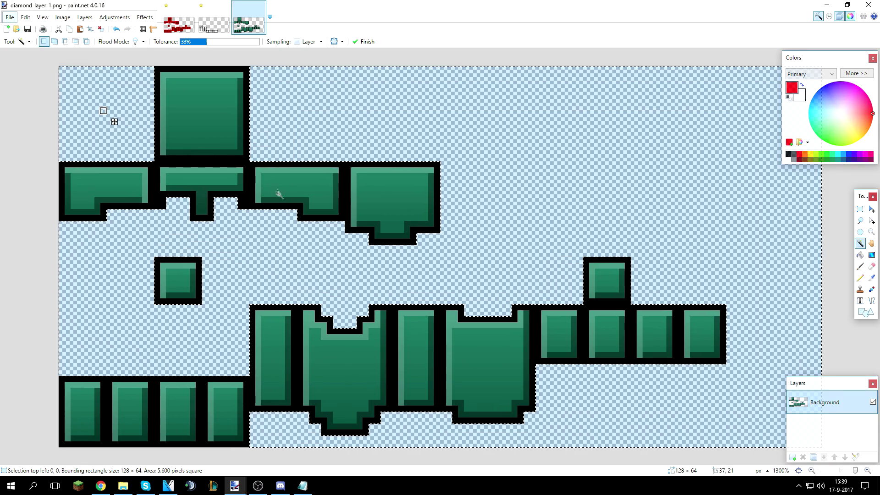
scroll(200, 218, down, 2)
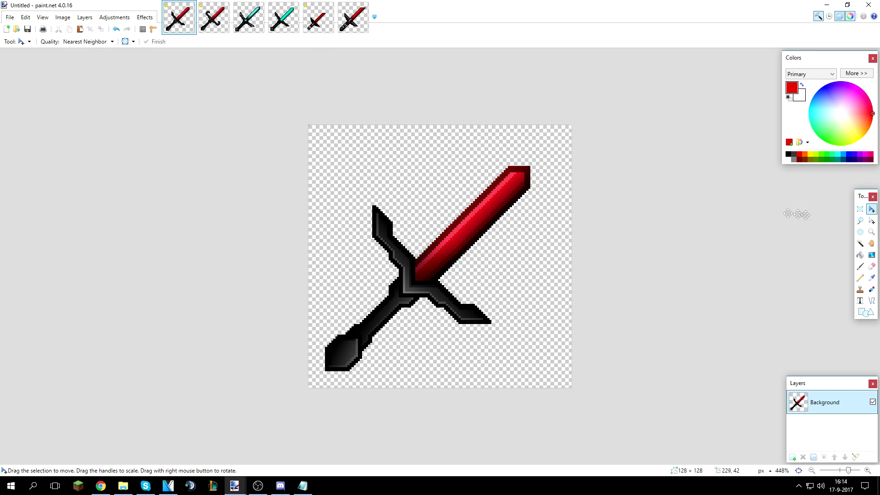
Frame the red sword in a square selection of 103 × 103 pixels, try a selection around its blade, and deselect
key(s)
drag(305, 116, 595, 403)
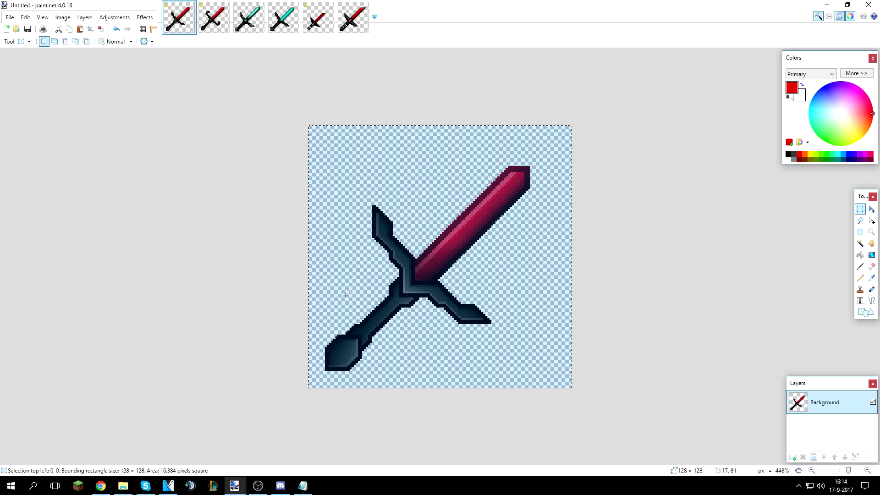
click(331, 365)
drag(322, 371, 617, 162)
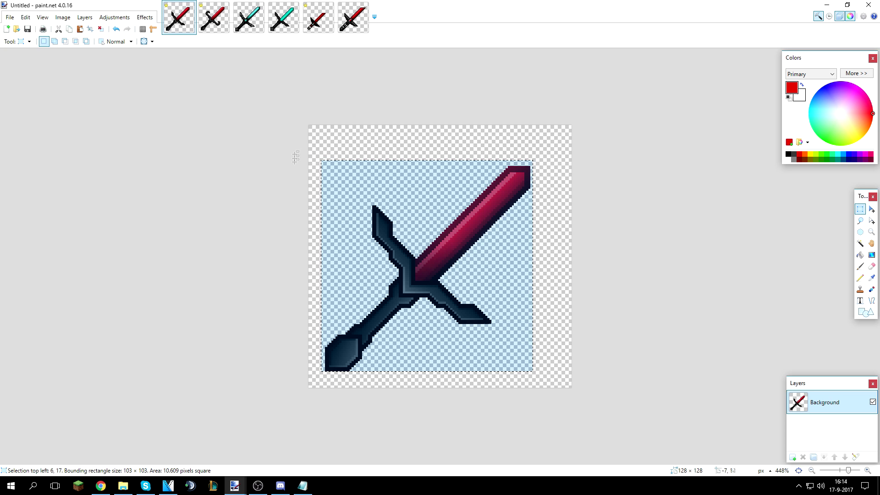
click(364, 225)
drag(545, 151, 395, 281)
key(ctrl+d)
Frame the blade and the upper crossguard arm in separate rectangular selections, enlarge the arm's selection to 34 × 47 pixels, and deselect
scroll(522, 229, up, 3)
drag(619, 87, 395, 305)
drag(312, 161, 380, 308)
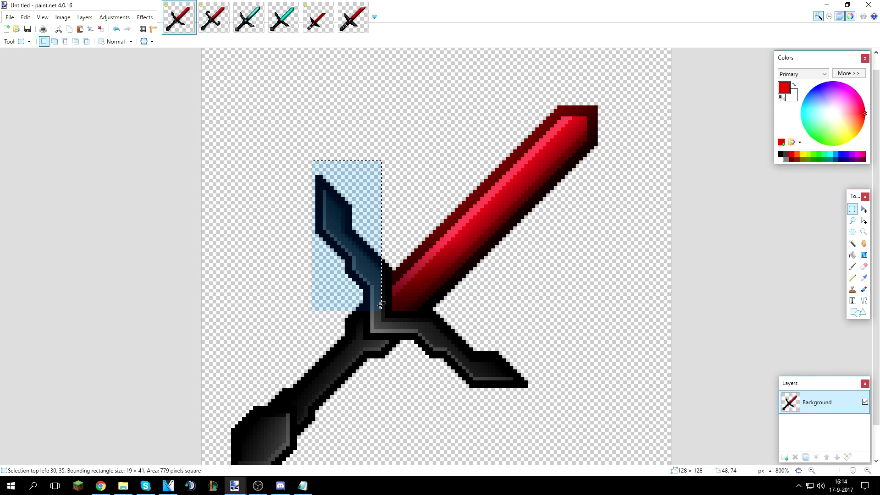
drag(267, 130, 360, 313)
scroll(383, 282, up, 3)
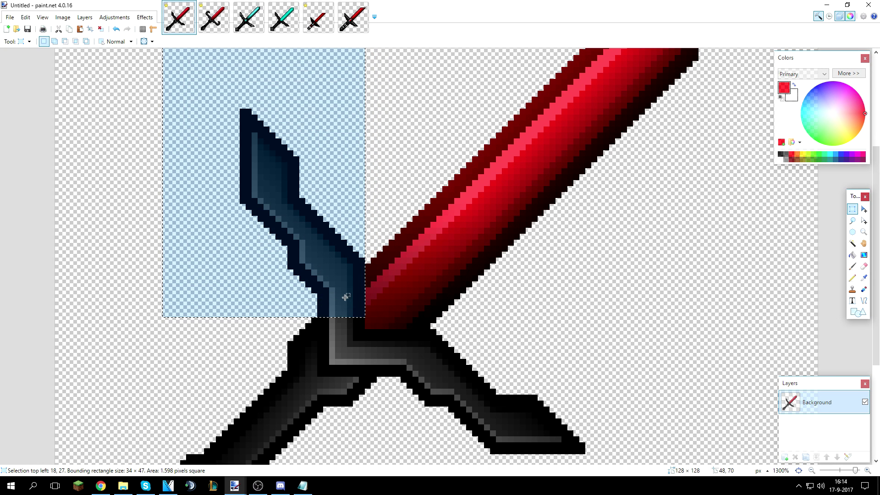
scroll(344, 295, down, 4)
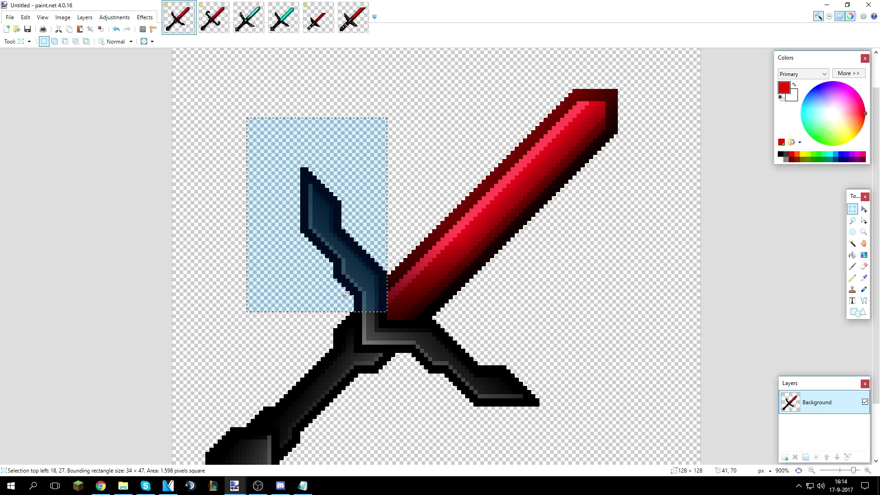
scroll(344, 296, down, 4)
key(ctrl+d)
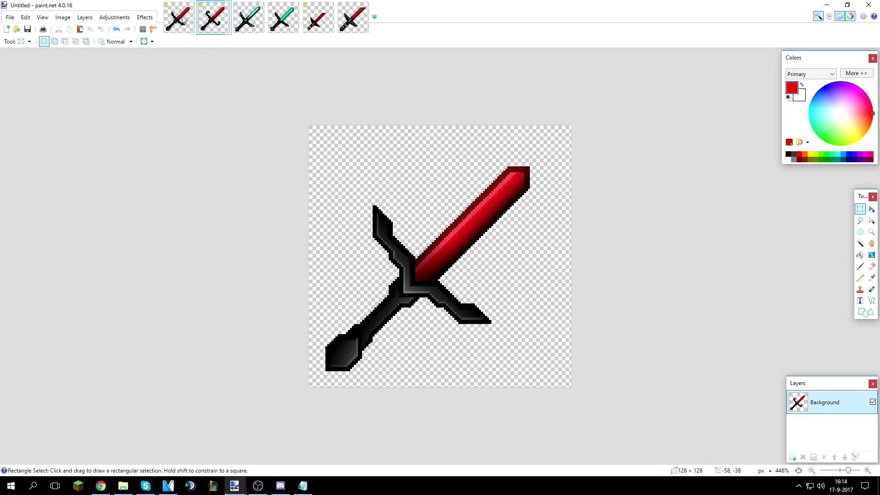
Compare the blade, crossguard and handle shapes of the open red and diamond sword images
click(213, 17)
click(248, 17)
click(281, 16)
click(252, 17)
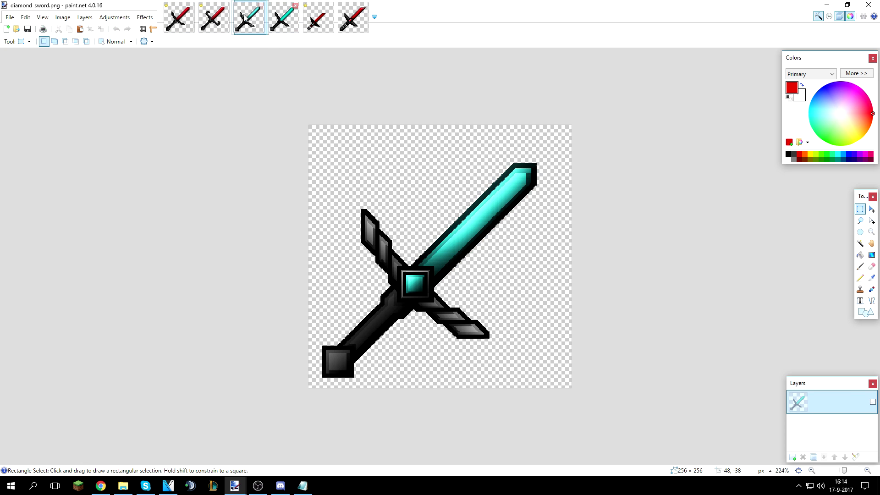
click(216, 19)
click(183, 19)
click(214, 23)
key(ctrl+Tab)
key(ctrl+Tab)
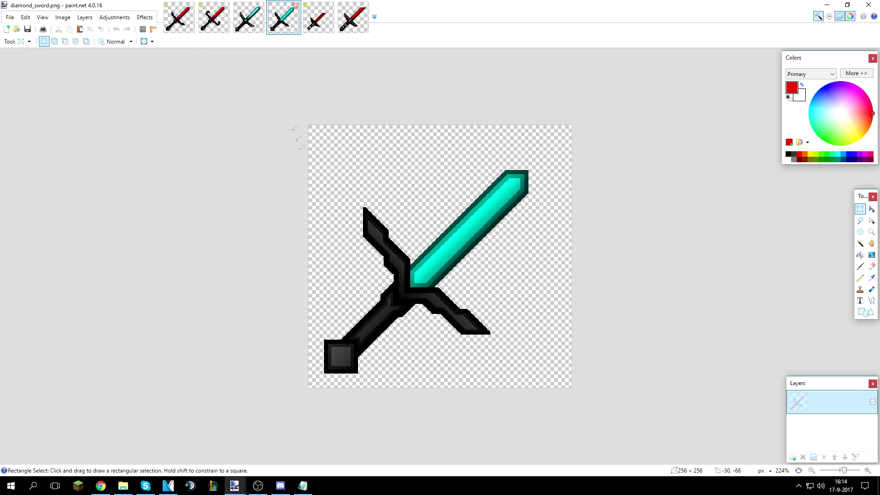
click(250, 22)
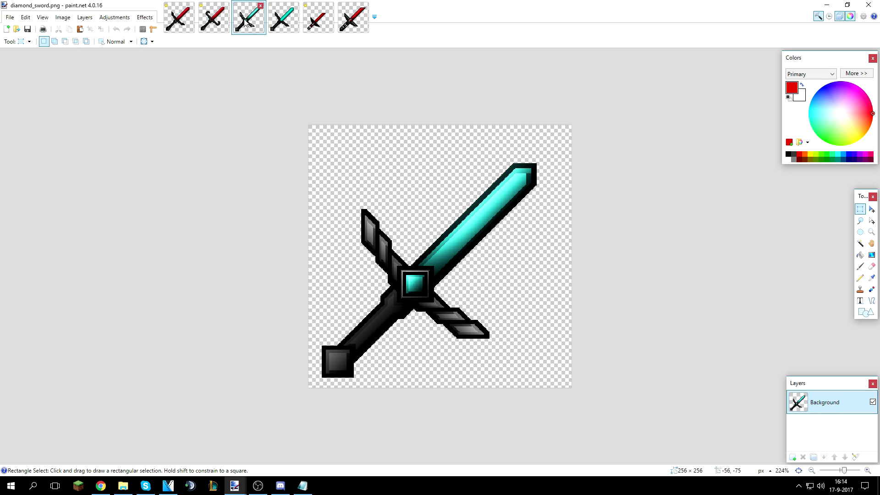
click(213, 18)
click(188, 15)
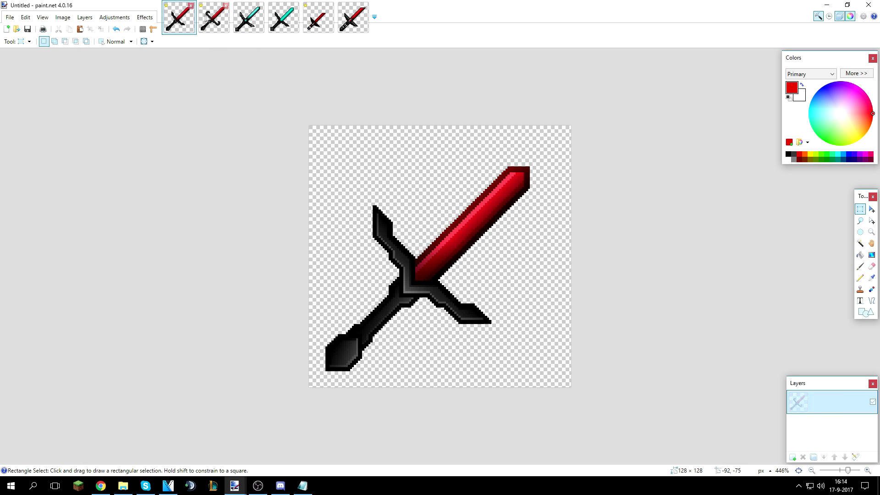
click(213, 19)
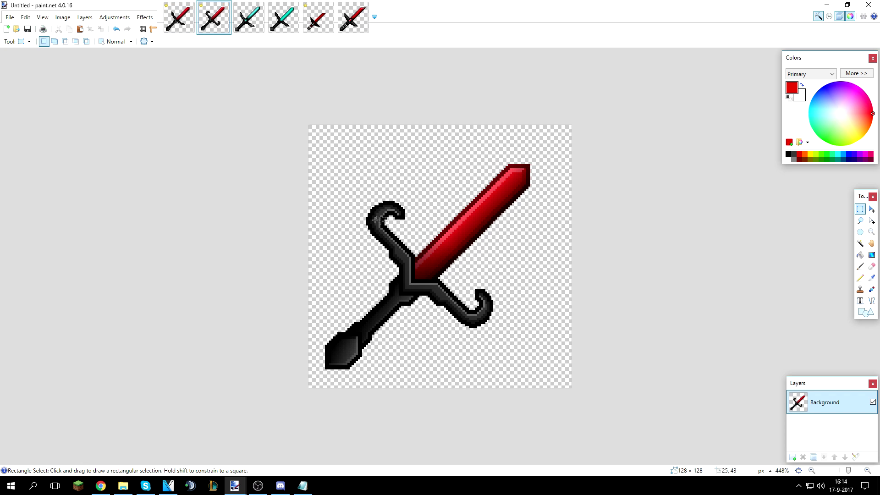
Compare the small red sword image with the larger one in diamond_sword red 128x.png
click(328, 21)
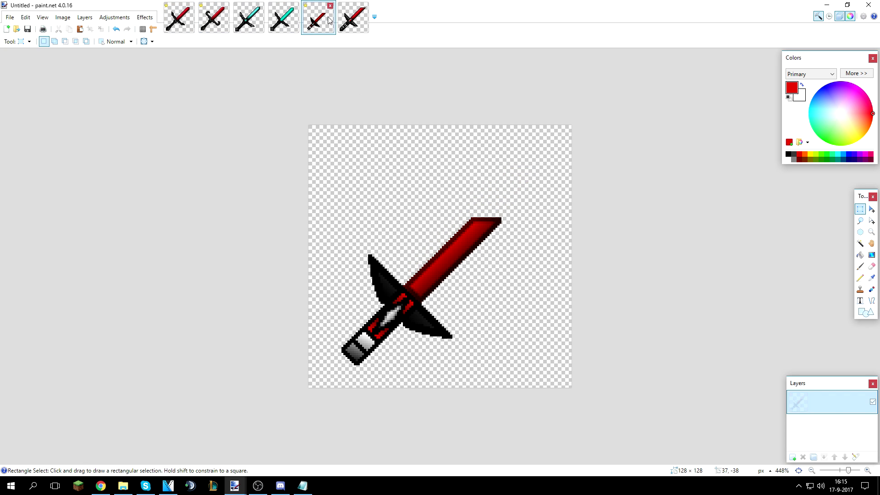
click(349, 26)
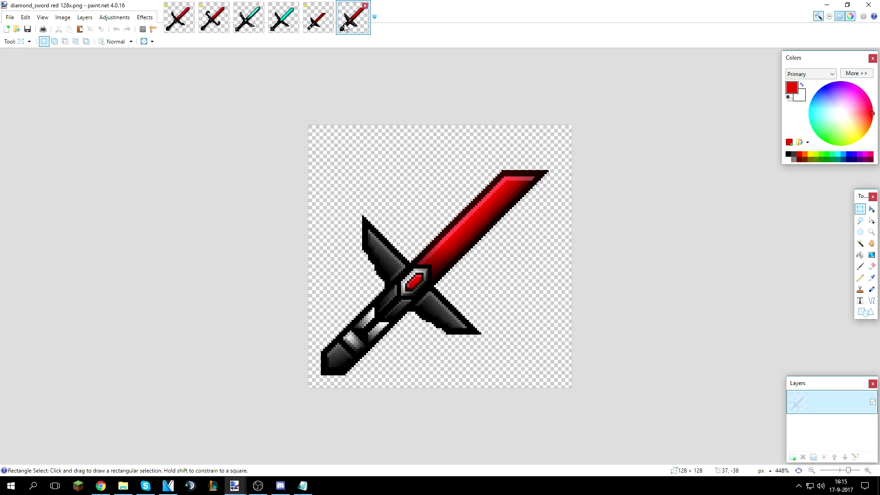
click(325, 24)
click(348, 25)
click(326, 24)
click(347, 24)
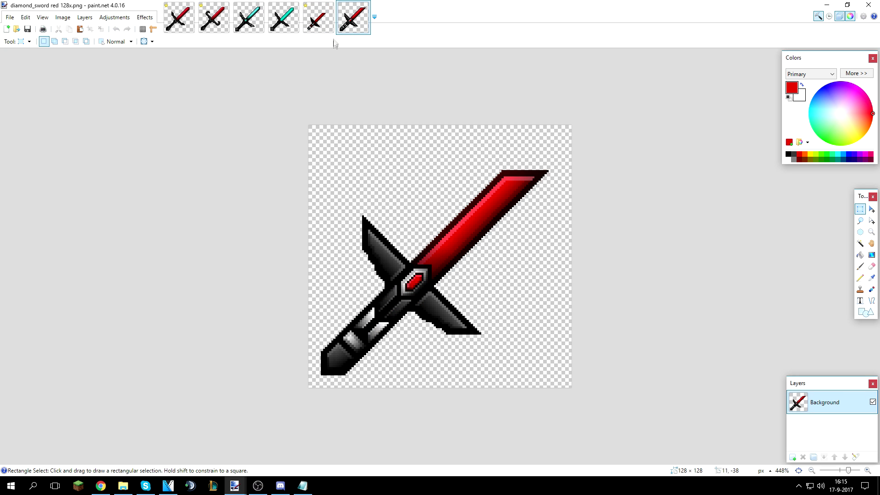
key(ctrl+shift+Tab)
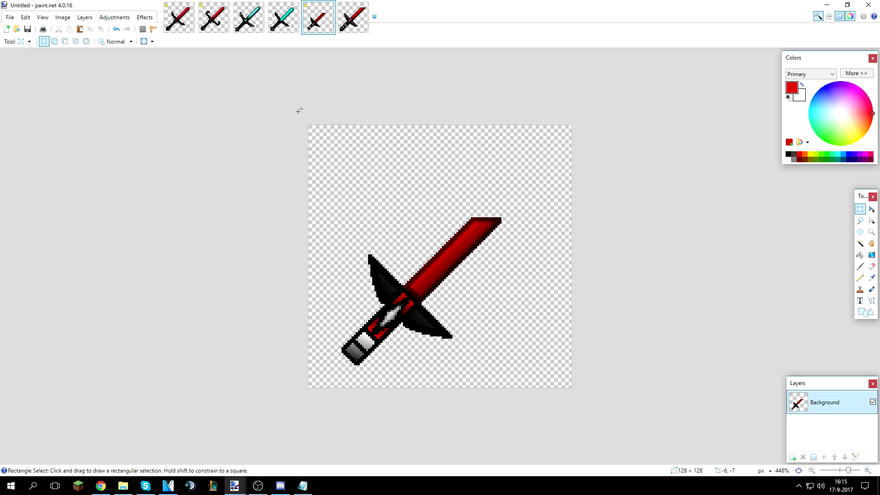
Select the entire small red sword image, deselect it, and do the same around the larger sword in diamond_sword red 128x.png
key(ctrl+a)
key(ctrl+Tab)
key(ctrl+shift+Tab)
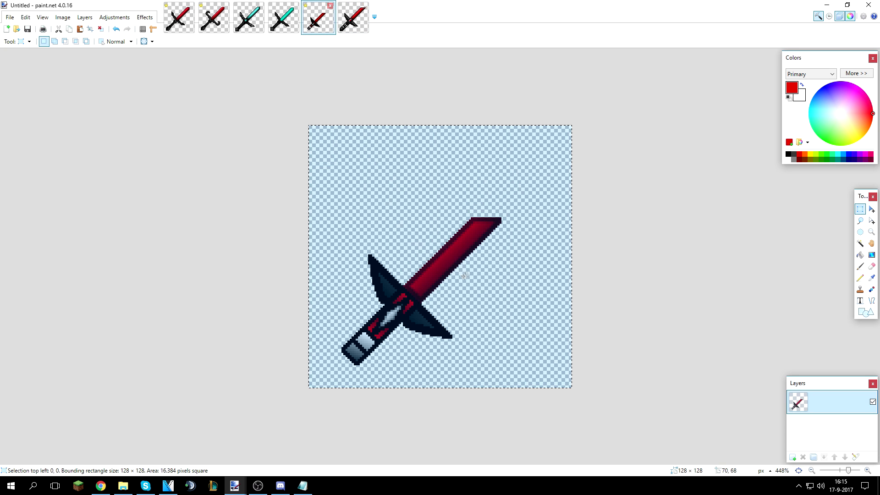
key(ctrl+d)
click(359, 19)
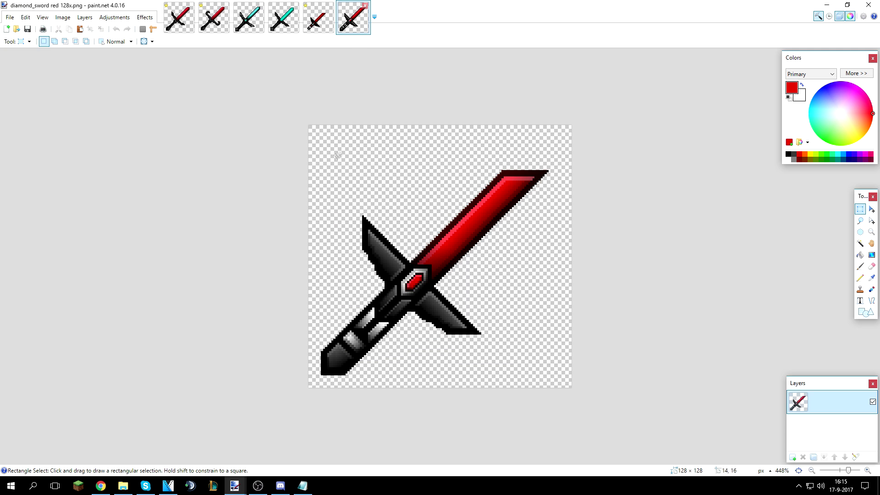
drag(301, 120, 624, 388)
key(ctrl+d)
Frame the upper crossguard wing and the blade of the larger sword in separate rectangular selections, and deselect
scroll(515, 302, up, 3)
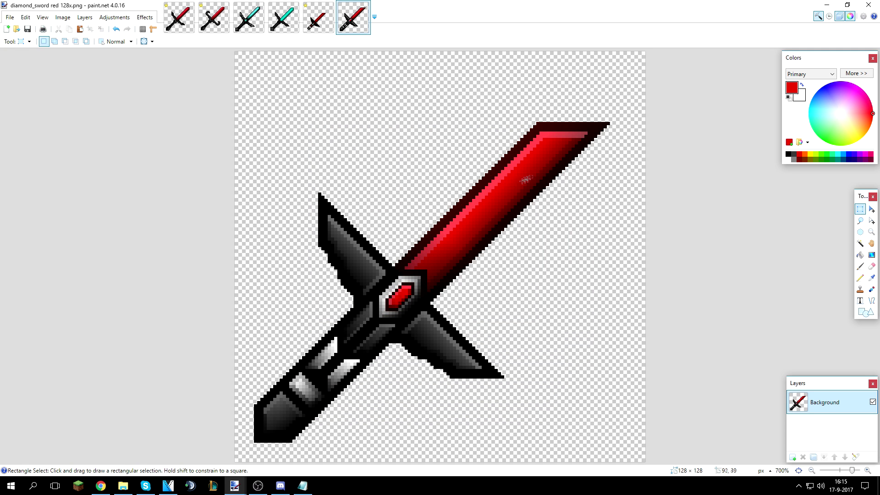
drag(292, 170, 389, 311)
key(ctrl+d)
drag(424, 84, 619, 248)
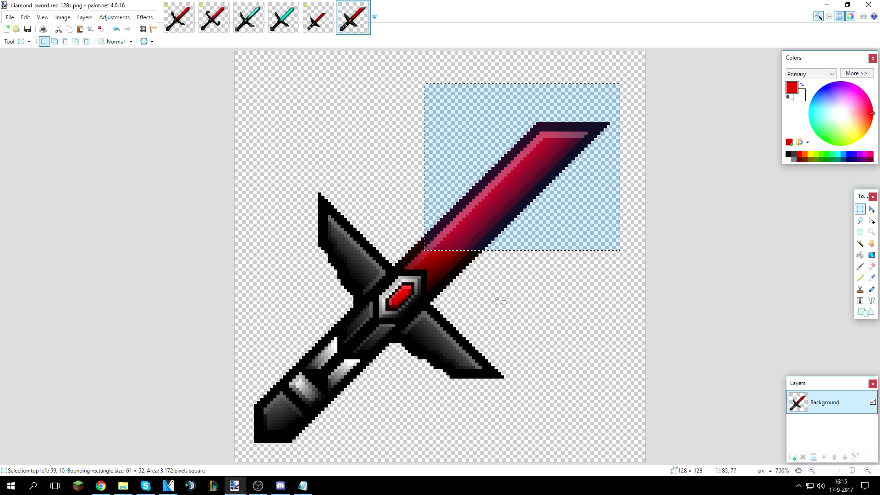
scroll(457, 291, down, 3)
scroll(456, 290, up, 1)
drag(341, 207, 401, 278)
drag(440, 143, 555, 263)
scroll(434, 278, up, 5)
click(435, 279)
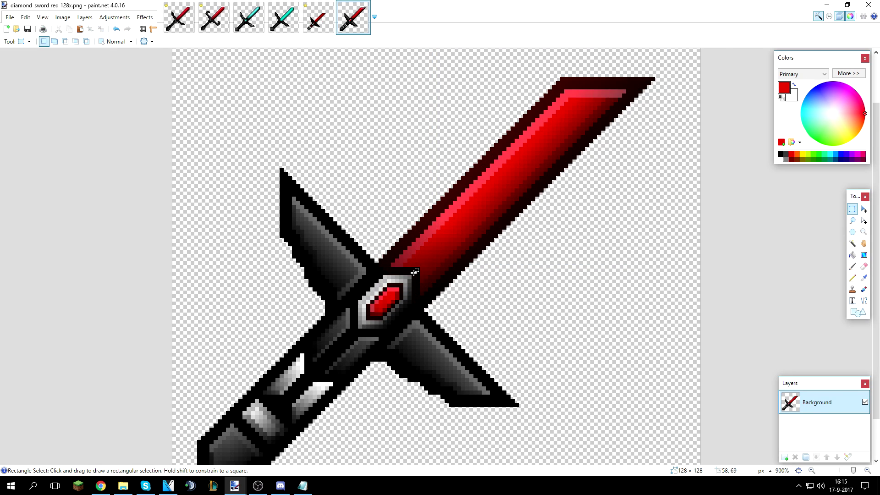
Frame the sword's centre gem in a 12 × 12 pixel selection, deselect, and frame the whole sword
scroll(420, 289, up, 5)
drag(396, 271, 310, 358)
scroll(311, 357, down, 5)
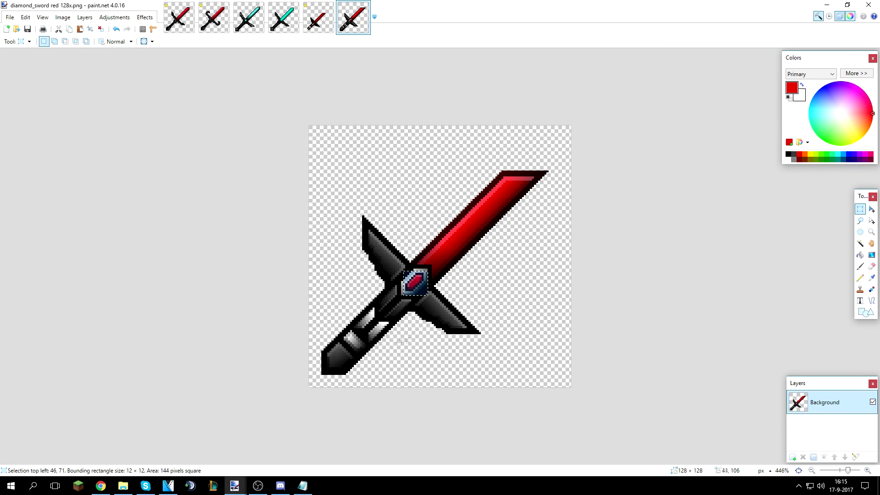
click(383, 330)
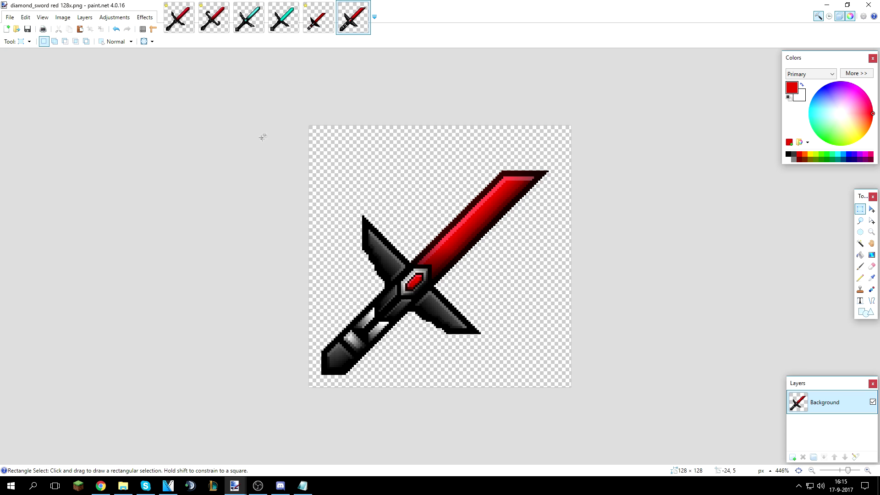
scroll(394, 203, down, 3)
scroll(394, 208, up, 2)
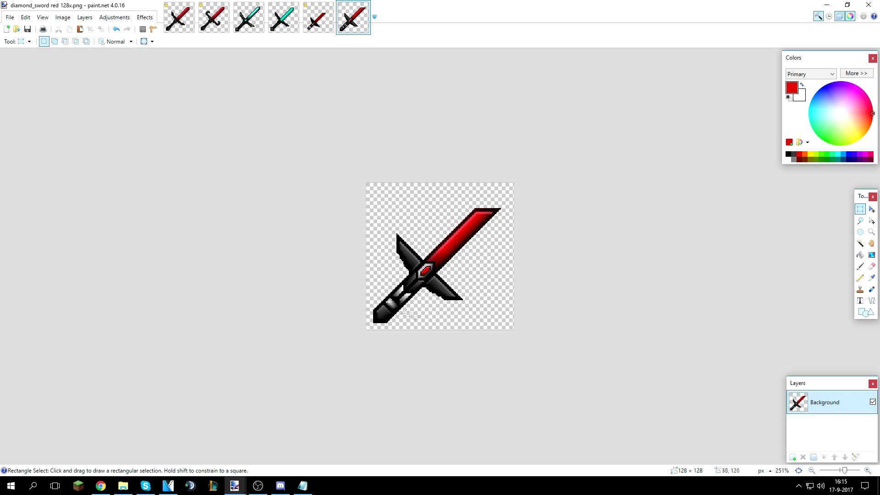
drag(358, 170, 550, 355)
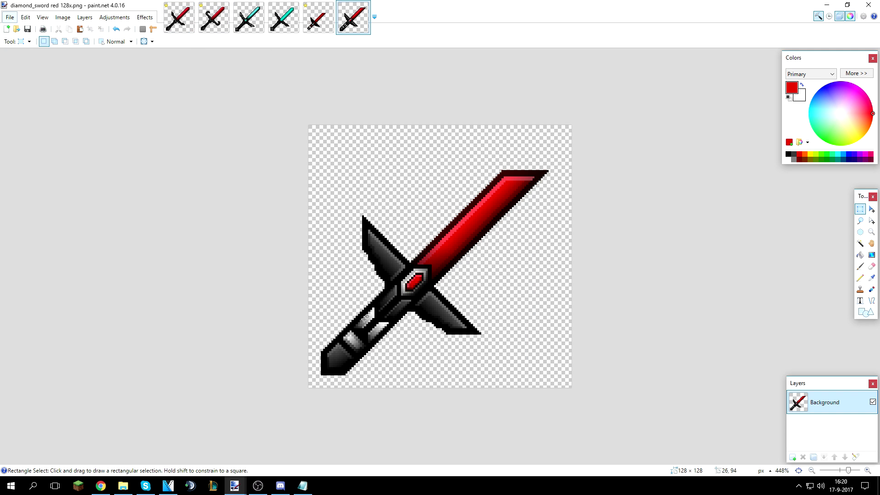
Frame the blade in a 48 × 36 pixel selection and the upper crossguard wing in one of 31 × 40 pixels
ctrl+scroll(369, 278, up, 4)
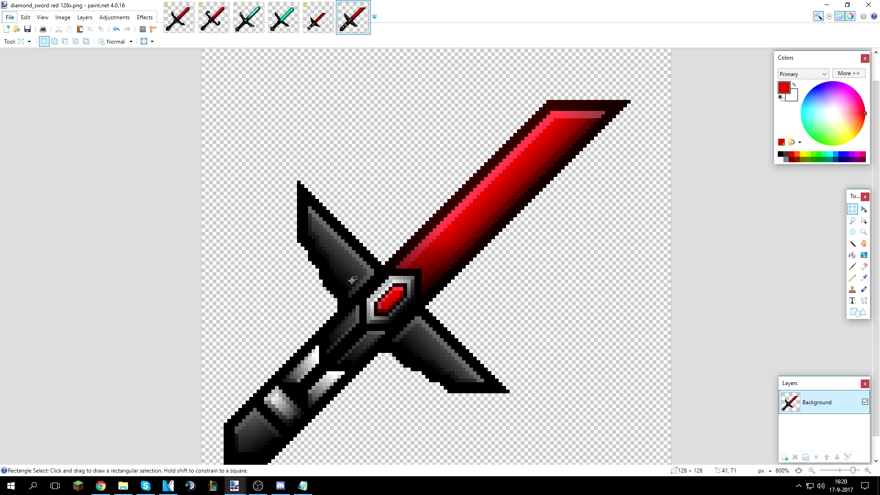
drag(277, 192, 369, 299)
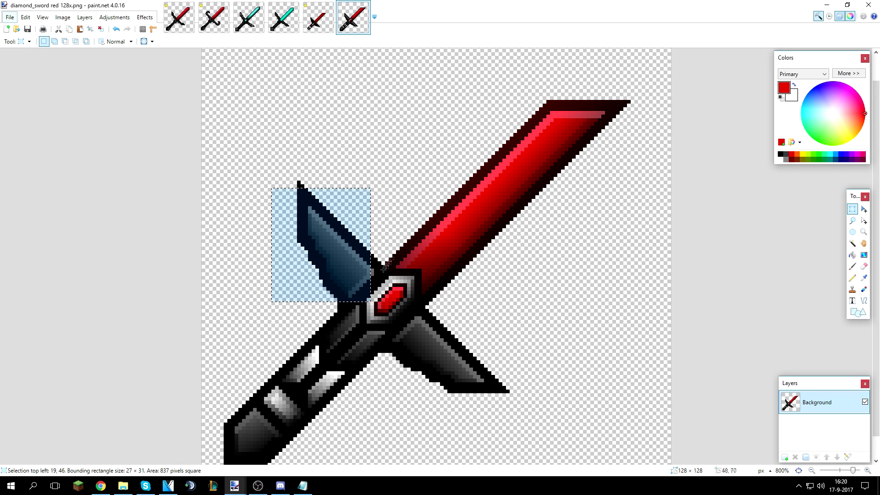
drag(422, 100, 598, 229)
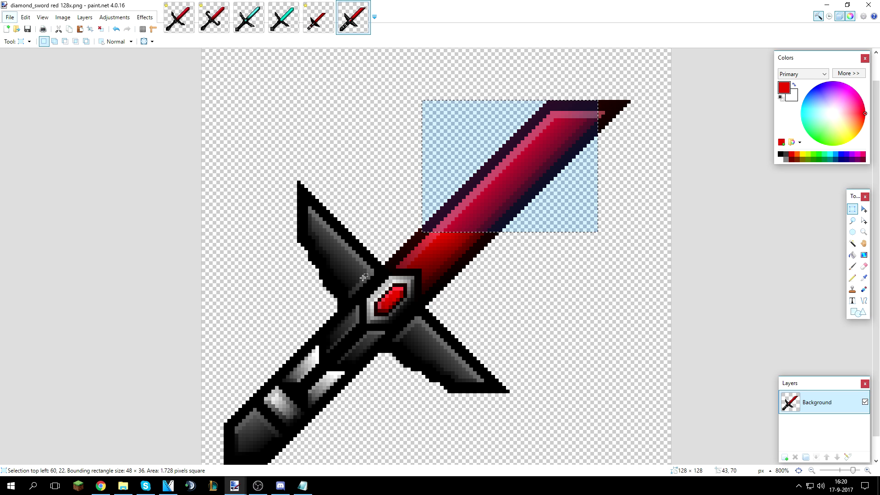
drag(271, 173, 386, 320)
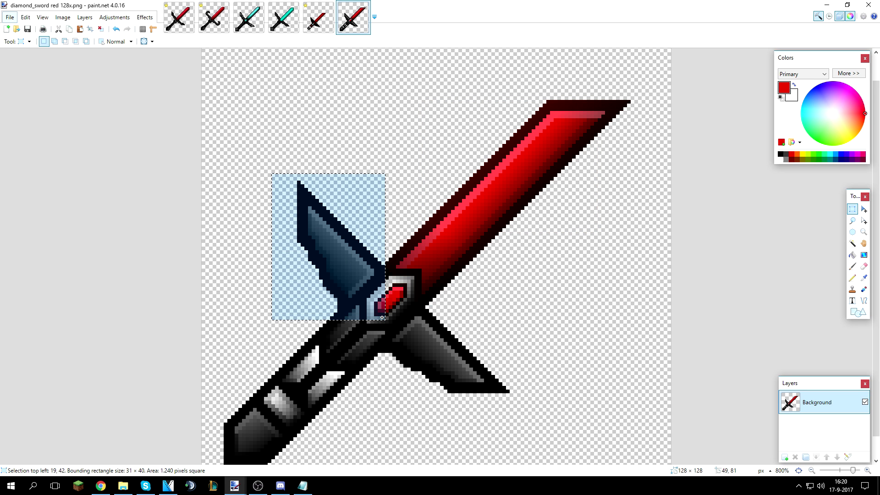
Try a rectangular selection of about 10 × 13 pixels inside the upper crossguard wing, undo it, and deselect
scroll(305, 246, up, 1)
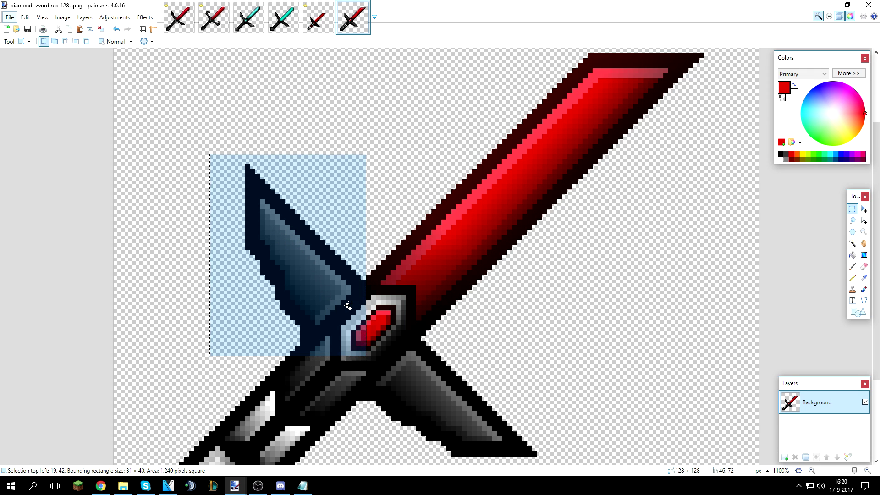
scroll(348, 305, up, 2)
drag(173, 129, 261, 235)
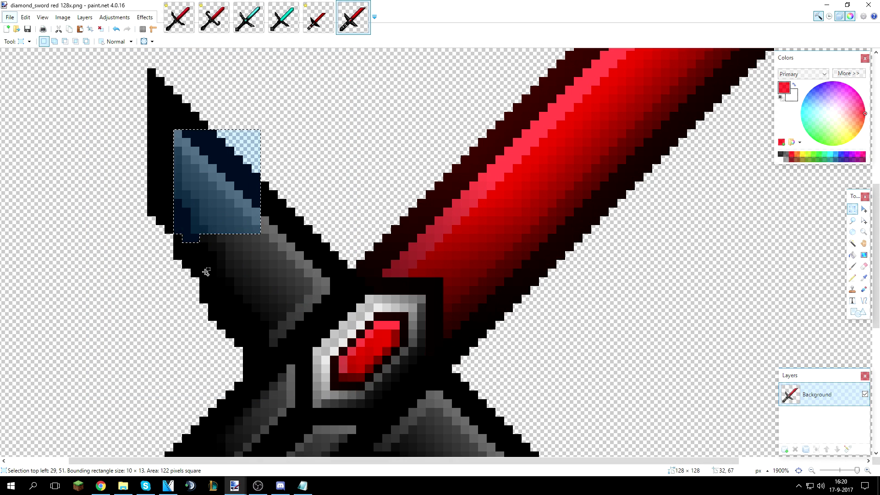
scroll(224, 284, down, 3)
key(ctrl+z)
click(288, 285)
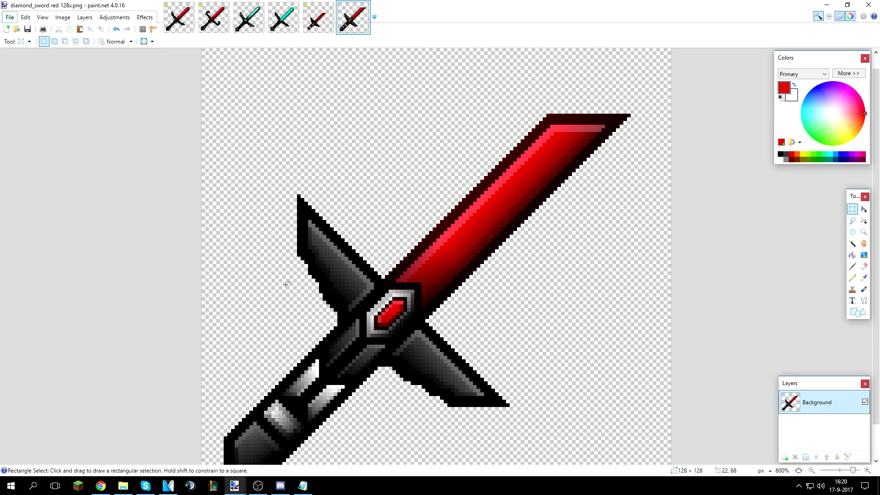
Select the grey interiors of both crossguard wings with the Magic Wand at 42% tolerance, turn them black, and deselect
scroll(288, 285, down, 3)
scroll(313, 298, up, 3)
scroll(313, 299, up, 1)
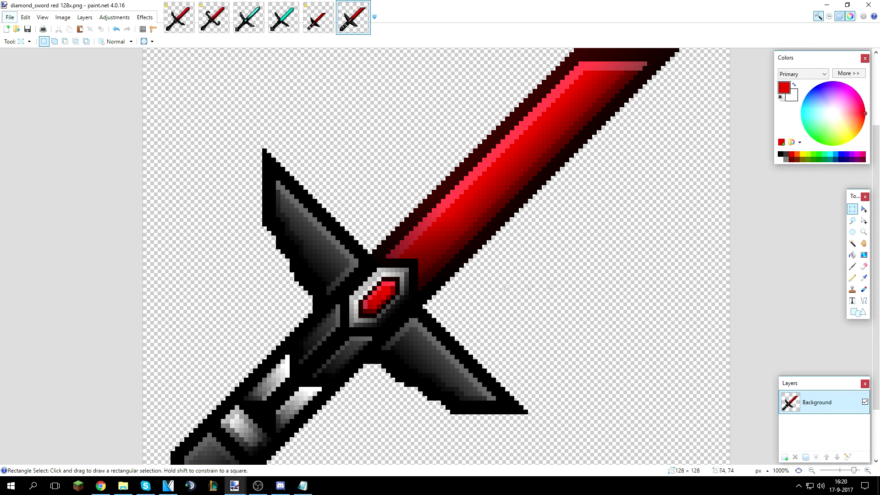
click(853, 244)
click(332, 252)
drag(240, 44, 221, 45)
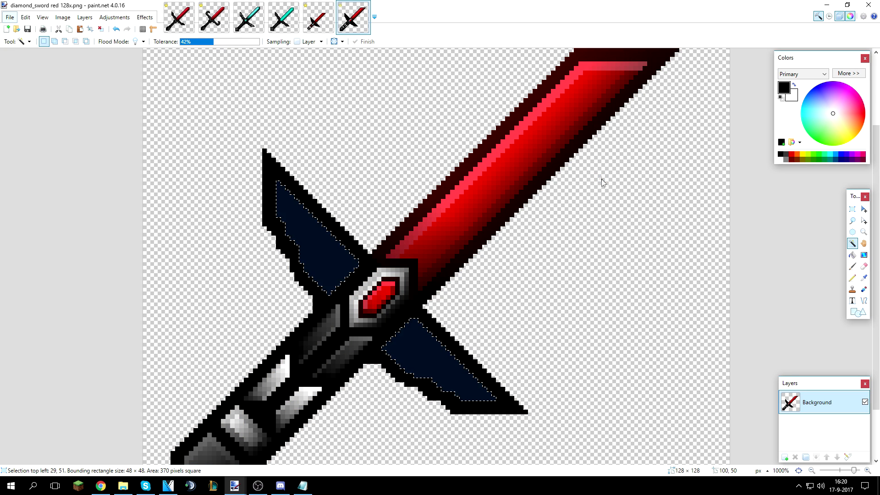
key(ctrl+d)
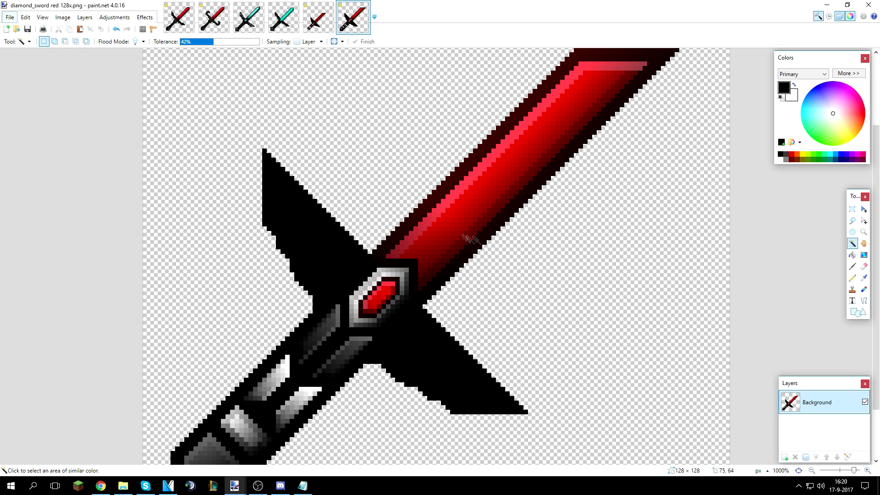
scroll(450, 218, down, 3)
scroll(450, 214, up, 2)
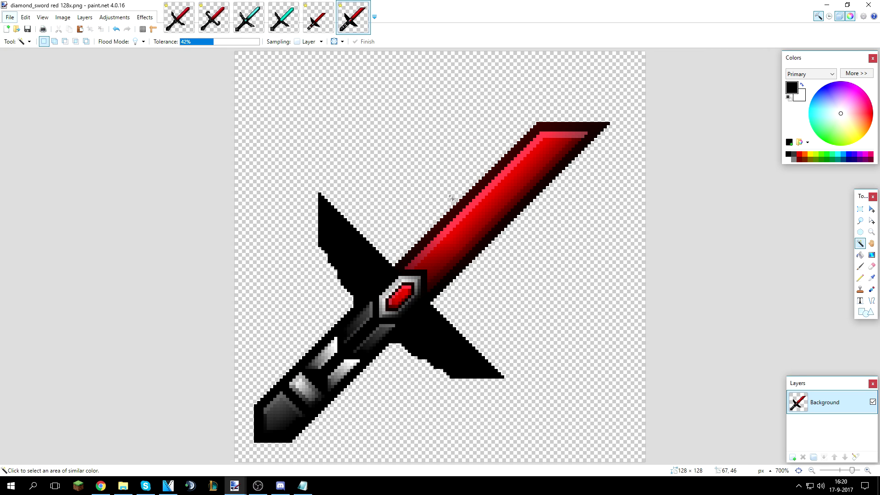
Undo the blackening of the crossguard wings and move the Colors window closer to the canvas
key(ctrl+z)
drag(800, 61, 719, 54)
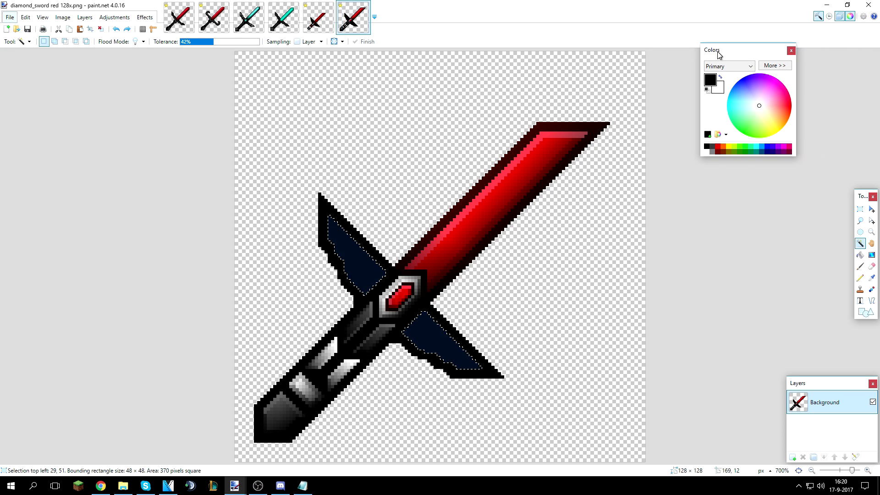
key(ctrl+z)
key(ctrl+y)
key(ctrl+y)
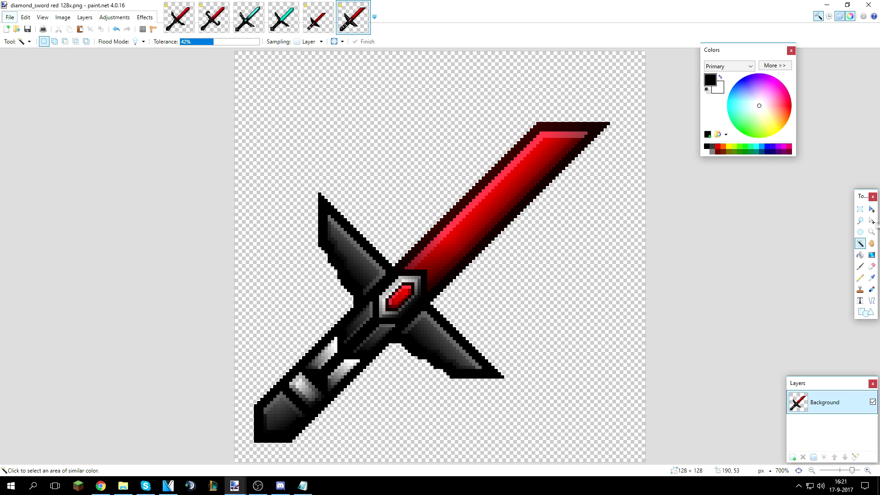
Frame the upper part of the blade in a rectangular selection of 54 × 32 pixels
key(s)
drag(619, 120, 447, 220)
scroll(404, 311, up, 4)
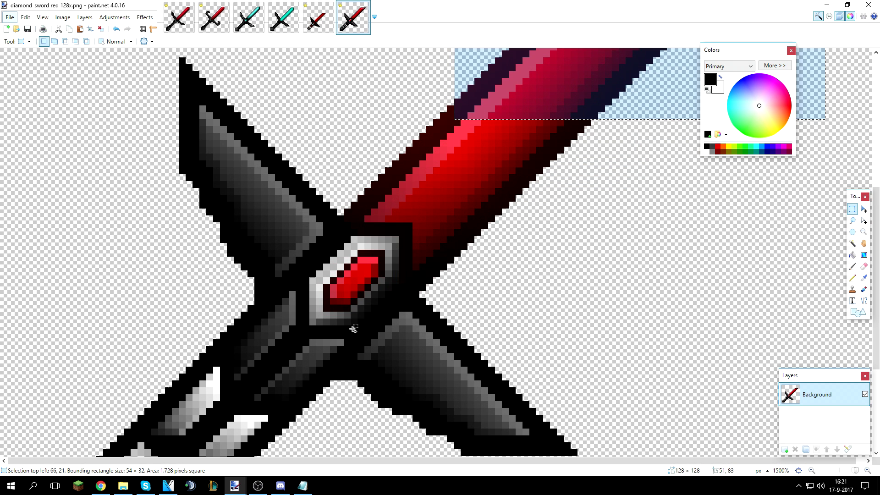
Select the centre gem in a 9 × 10 pixel rectangle and shift its hue to green with Hue / Saturation
drag(383, 252, 328, 312)
scroll(328, 311, down, 2)
key(ctrl+shift+u)
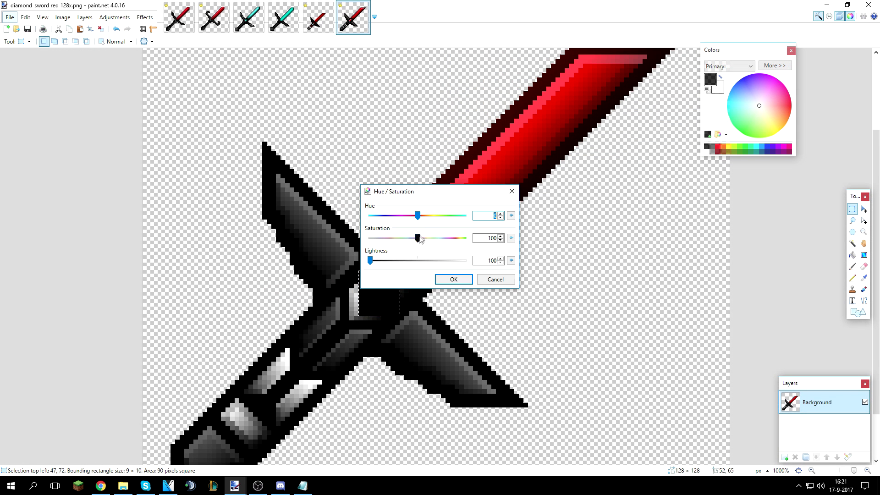
drag(415, 216, 446, 223)
key(Return)
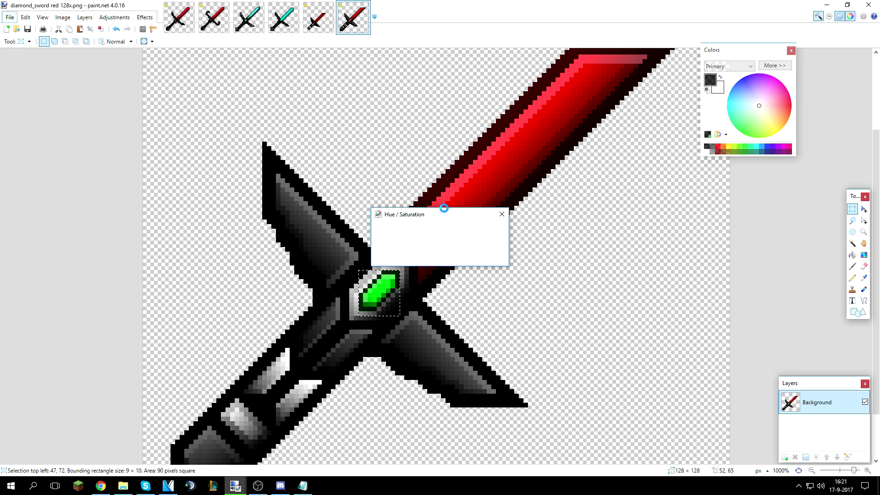
Undo the gem's green recolouring and frame the whole sword in a rectangular selection
key(ctrl+b)
key(ctrl+a)
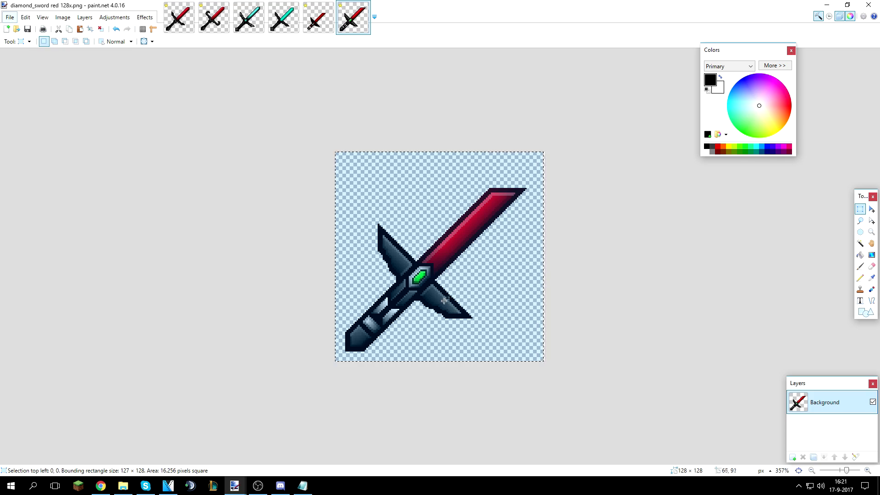
key(ctrl+z)
key(ctrl+z)
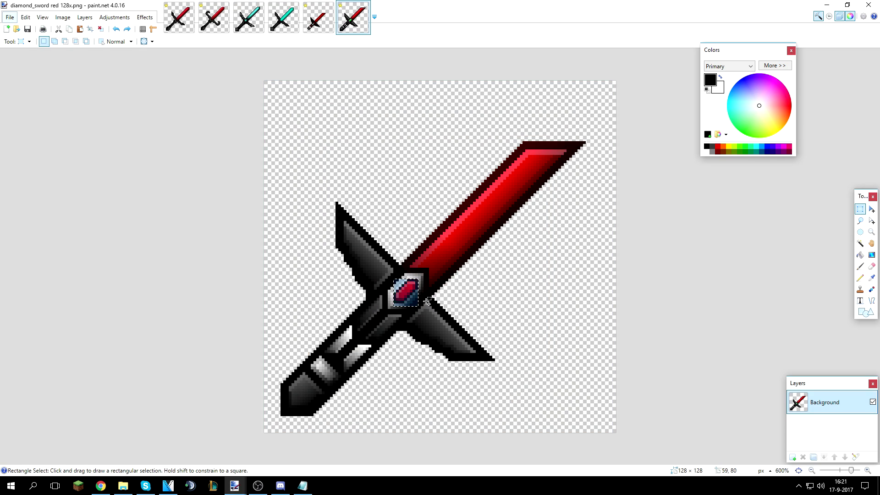
drag(311, 137, 576, 383)
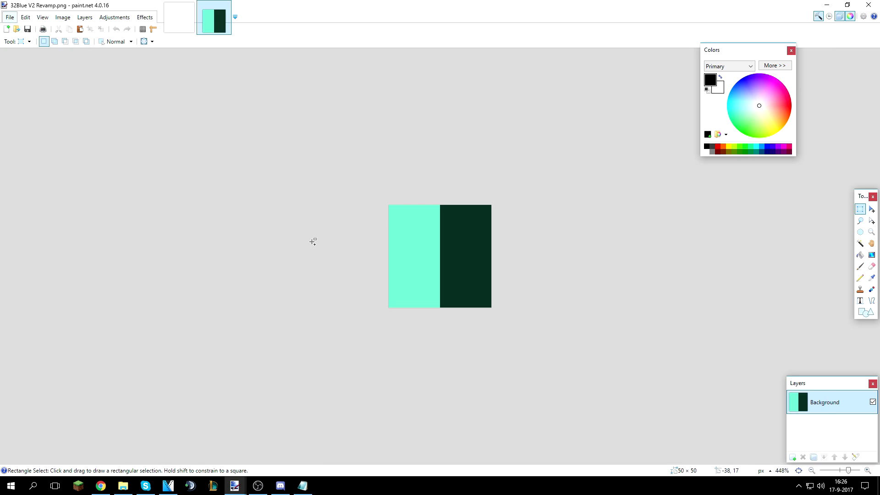
Sample the light mint half of 32Blue V2 Revamp.png as the primary colour and activate the Pencil tool
scroll(312, 242, up, 3)
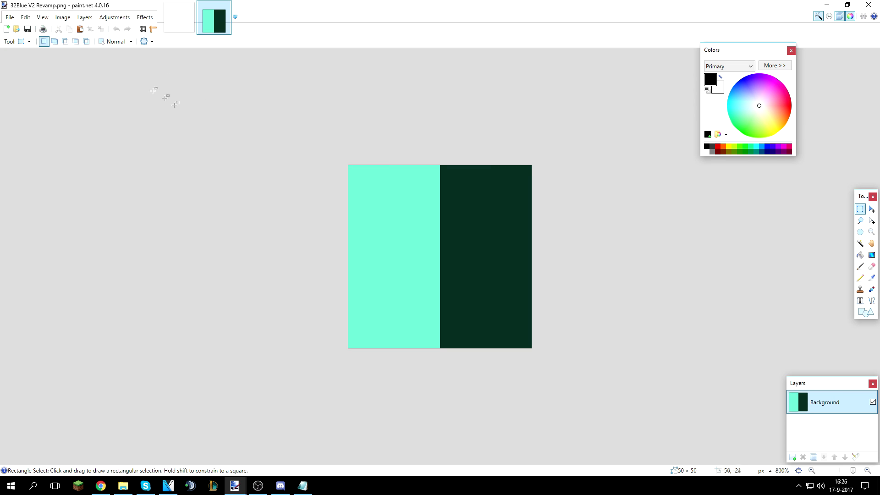
scroll(340, 252, up, 2)
scroll(367, 227, down, 2)
key(k)
click(381, 229)
key(p)
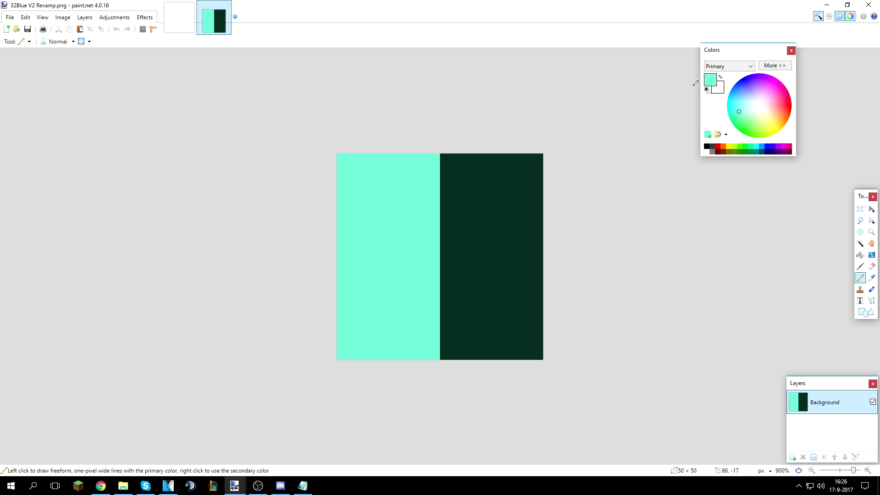
Swap the mint into the secondary colour and sample the dark green half as the primary colour
click(721, 77)
key(k)
click(495, 191)
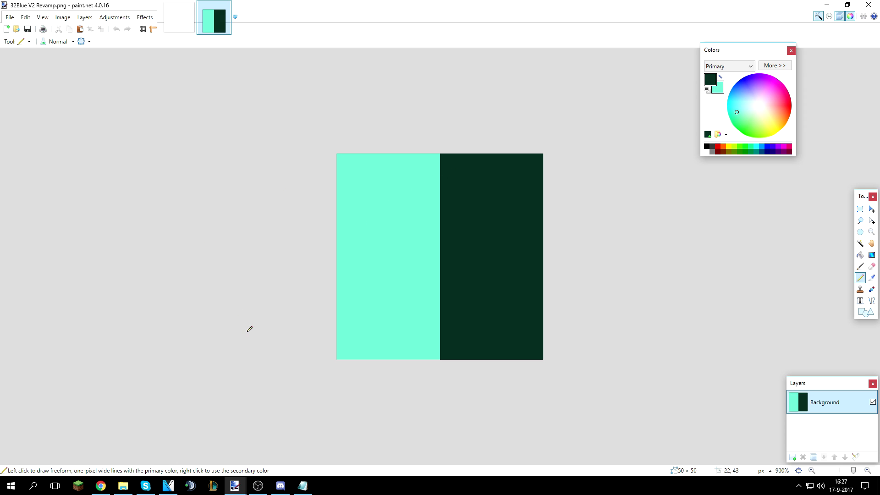
Switch to File Explorer
click(127, 482)
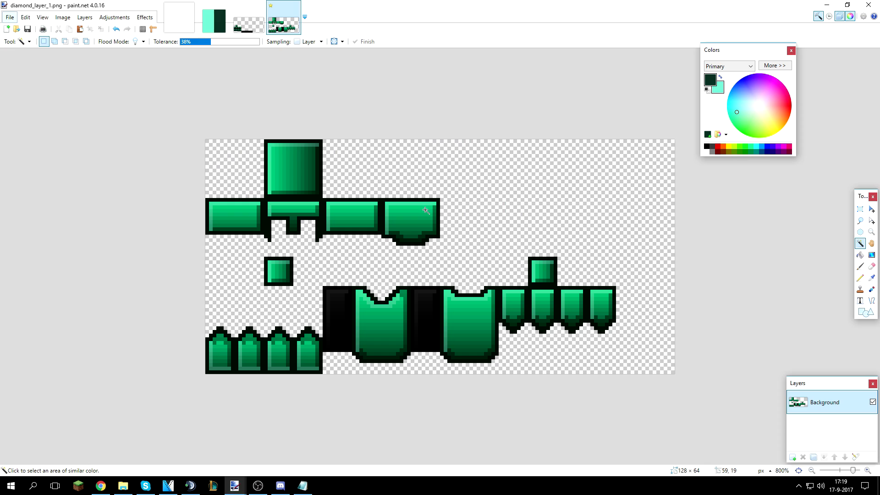
Add a new empty layer above the Background layer of the green armor texture
scroll(424, 252, up, 1)
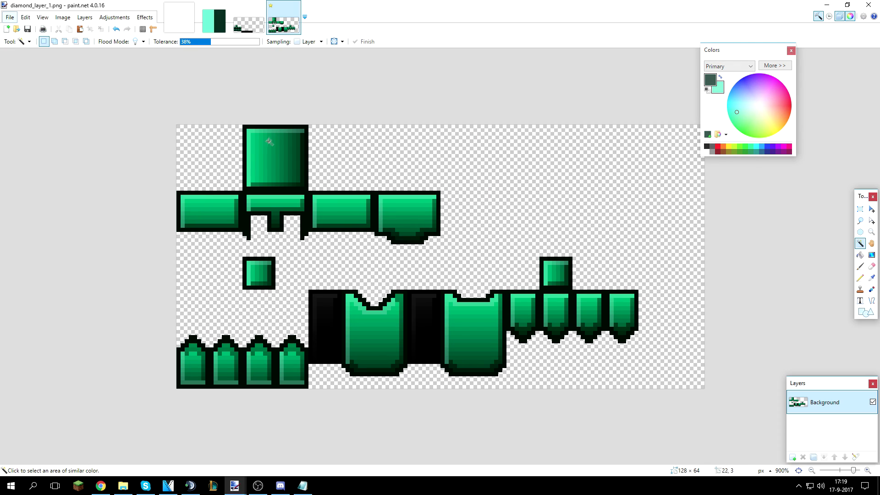
scroll(275, 151, up, 5)
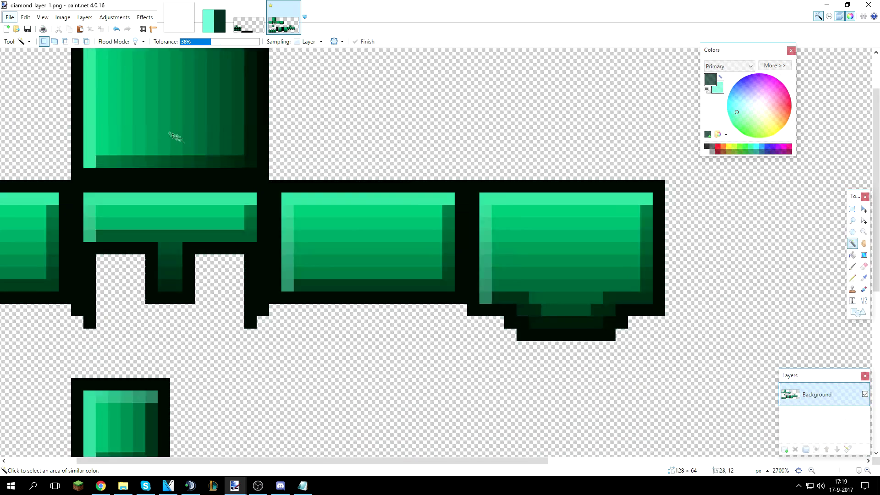
scroll(361, 197, up, 1)
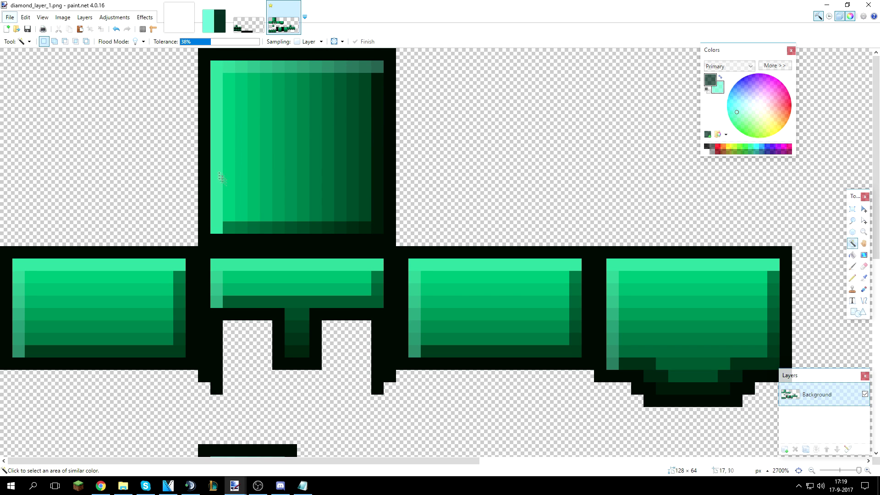
click(784, 448)
key(ctrl+z)
click(785, 449)
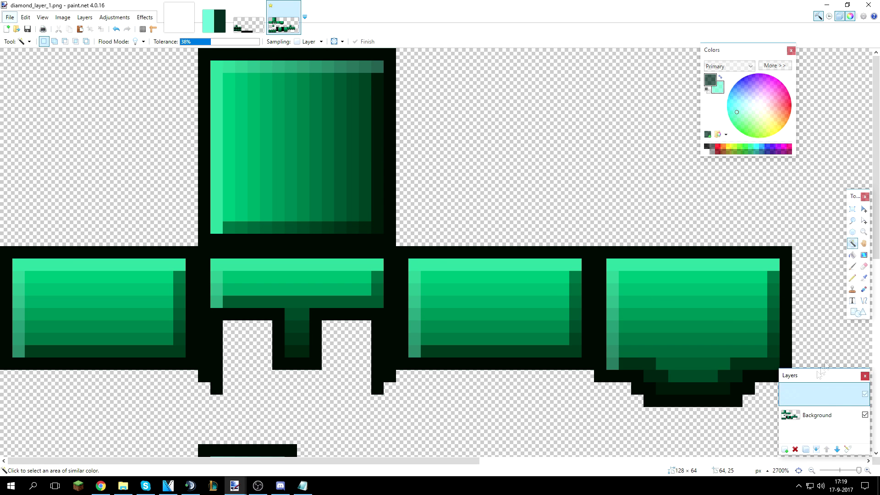
Draw a white, one-pixel-wide corner highlight in the empty area beside the helmet with the Pencil tool
click(852, 278)
click(707, 151)
drag(539, 91, 527, 203)
key(ctrl+z)
mouse_move(638, 79)
mouse_down()
mouse_move(608, 78)
mouse_move(510, 195)
mouse_up()
key(ctrl+z)
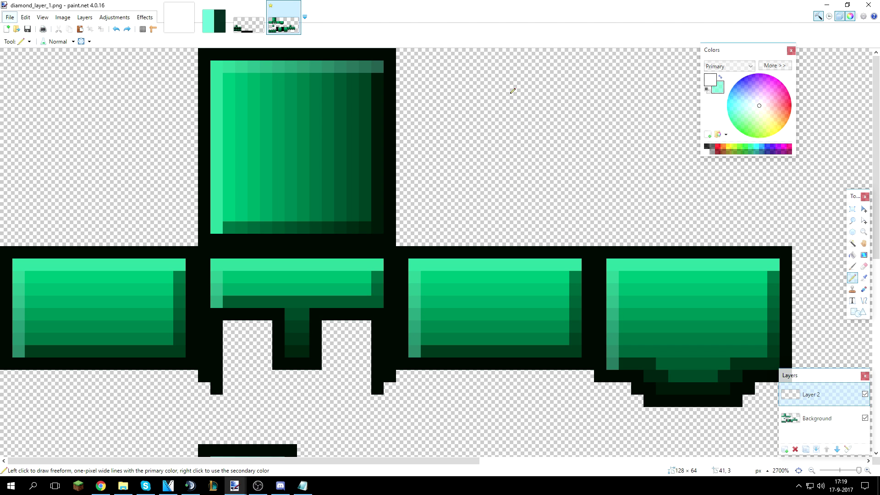
mouse_move(511, 91)
mouse_down()
mouse_move(641, 92)
mouse_move(511, 192)
mouse_up()
Preview Layer 2 at an opacity of 73 and discard the change
double_click(797, 394)
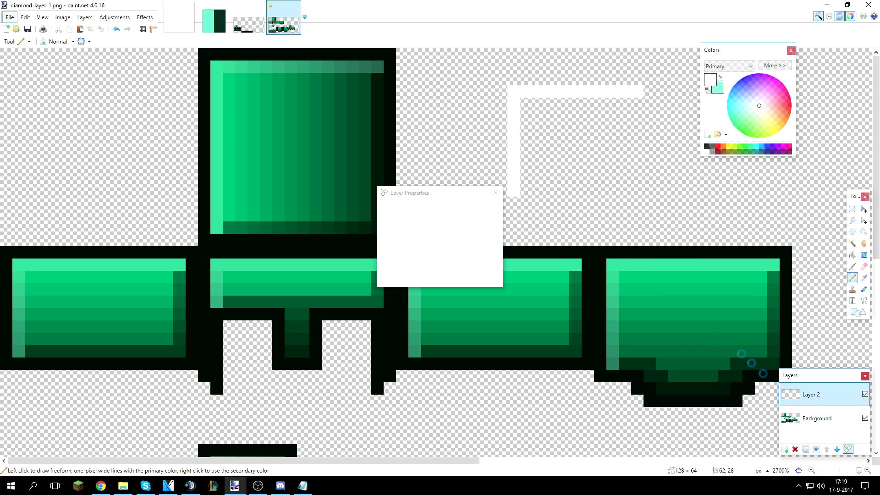
mouse_move(497, 260)
mouse_down()
mouse_move(445, 265)
mouse_move(458, 264)
mouse_up()
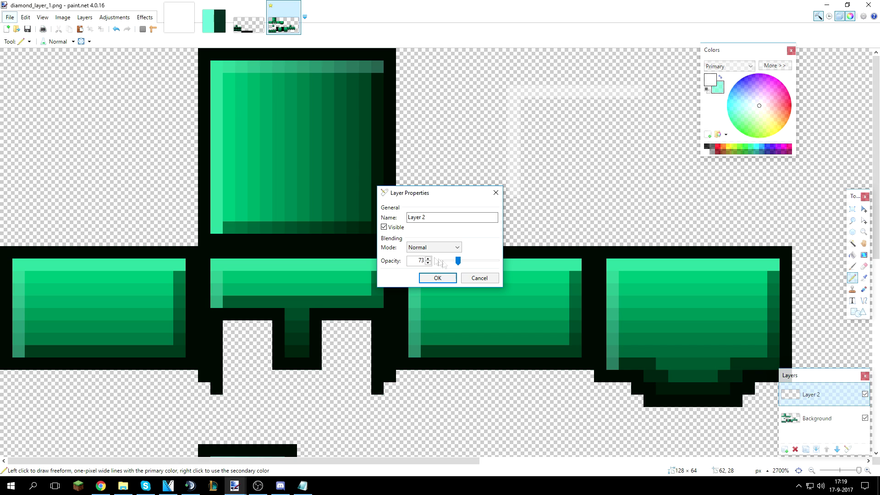
click(479, 278)
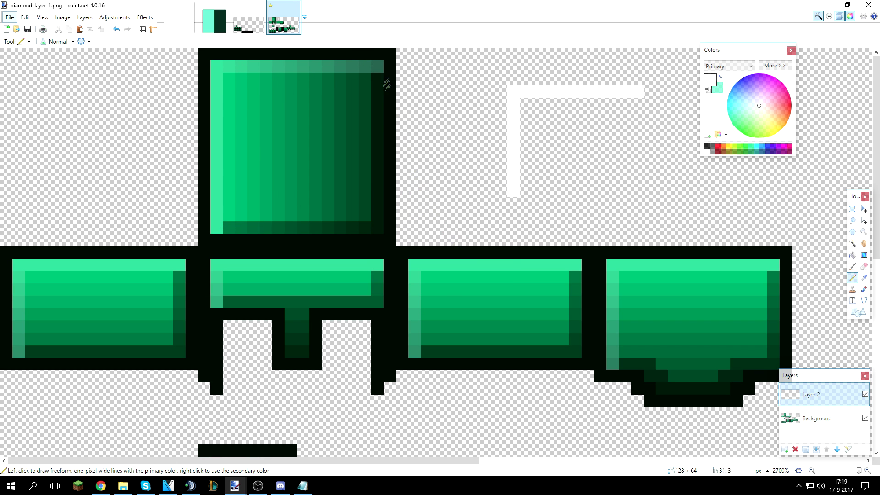
scroll(268, 231, down, 4)
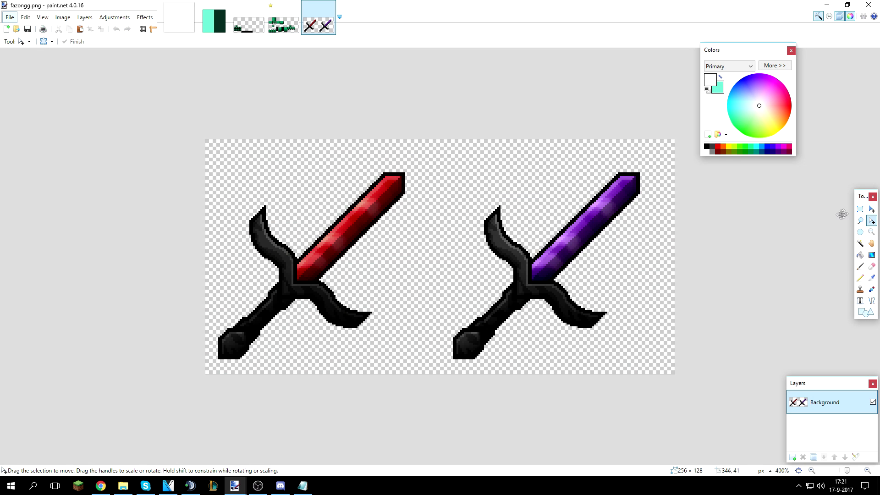
Select part of the red blade with a rectangle and rotate the selection outline without moving its pixels
click(860, 209)
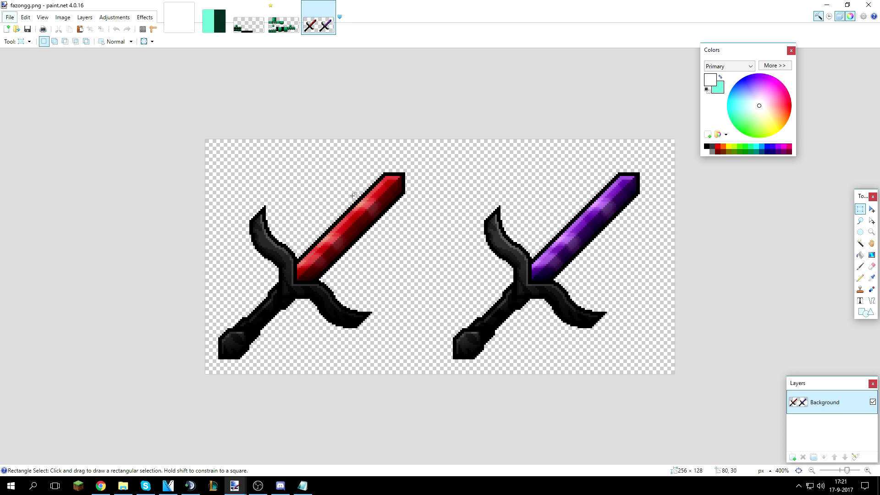
drag(337, 178, 379, 269)
click(870, 220)
scroll(392, 204, up, 1)
mouse_move(367, 152)
mouse_down()
mouse_move(393, 202)
mouse_move(418, 204)
mouse_move(411, 246)
mouse_move(413, 179)
mouse_move(402, 160)
mouse_move(347, 133)
mouse_move(292, 176)
mouse_move(373, 291)
mouse_move(324, 294)
mouse_move(314, 134)
mouse_move(289, 162)
mouse_move(291, 153)
mouse_move(318, 133)
mouse_move(302, 138)
mouse_move(329, 284)
mouse_move(365, 275)
mouse_move(386, 229)
mouse_move(352, 298)
mouse_up()
key(s)
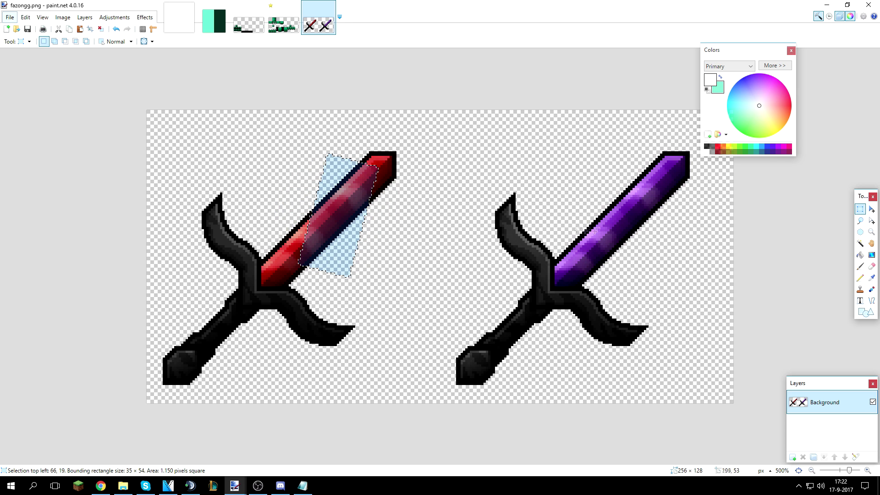
Select the whole red blade with a rectangle, cut it out and paste it onto a new layer
mouse_move(418, 140)
mouse_down()
mouse_move(259, 308)
mouse_move(160, 291)
mouse_move(169, 297)
mouse_up()
scroll(376, 254, up, 4)
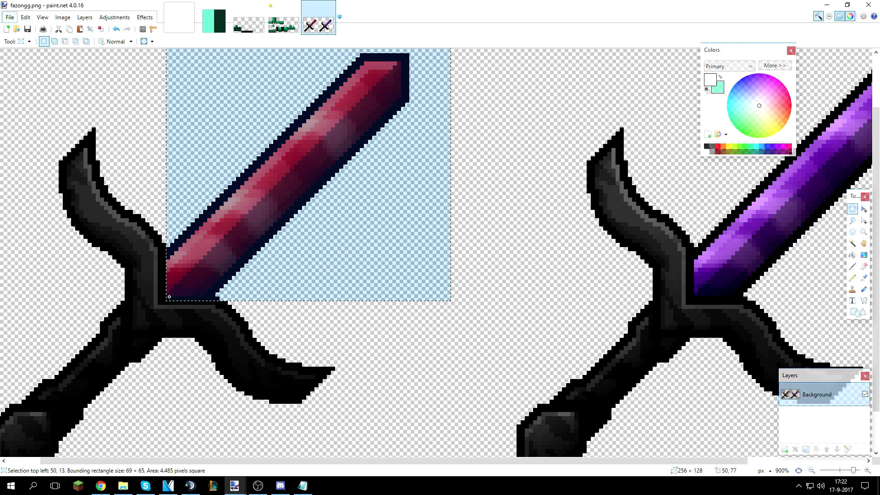
key(ctrl+b)
key(ctrl+x)
key(ctrl+shift+n)
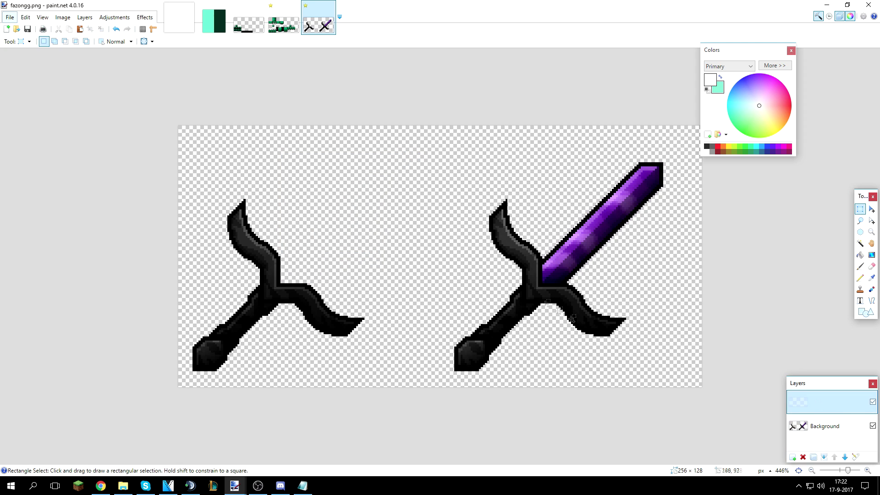
key(ctrl+v)
scroll(445, 221, down, 1)
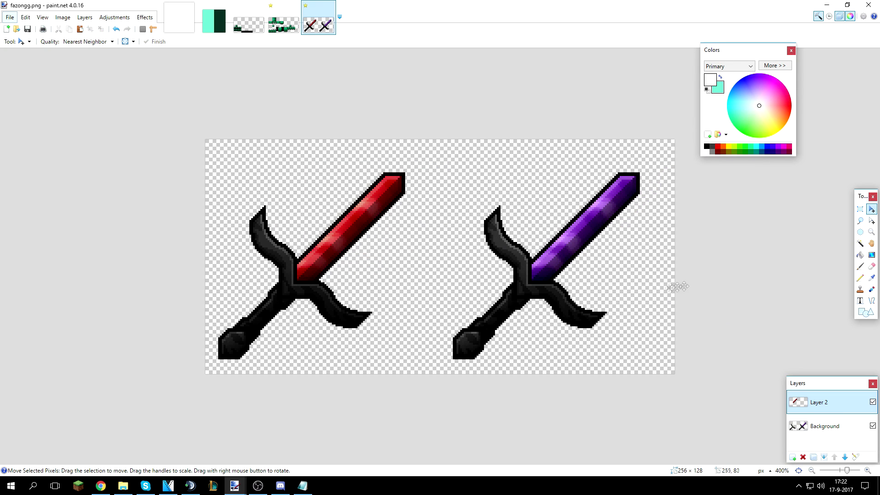
Select only the red blade's pixels on Layer 2 with Select All and the Magic Wand, and clear the selection
click(860, 243)
key(ctrl+a)
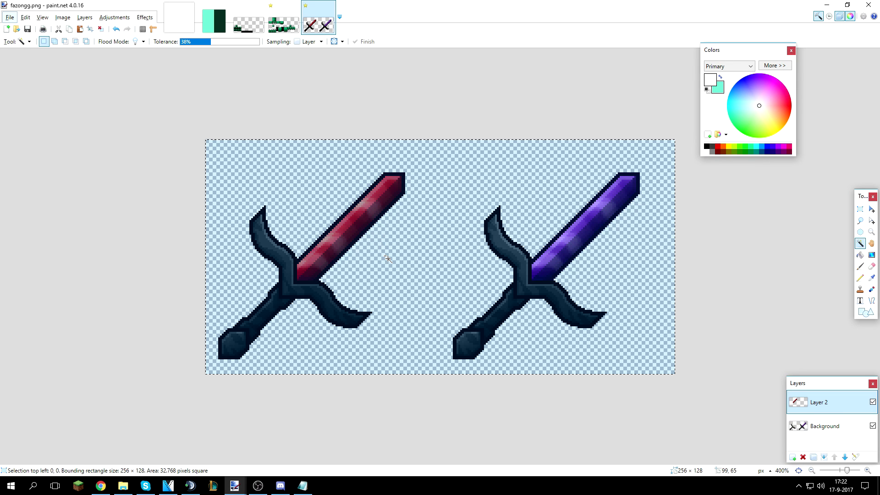
alt+click(388, 259)
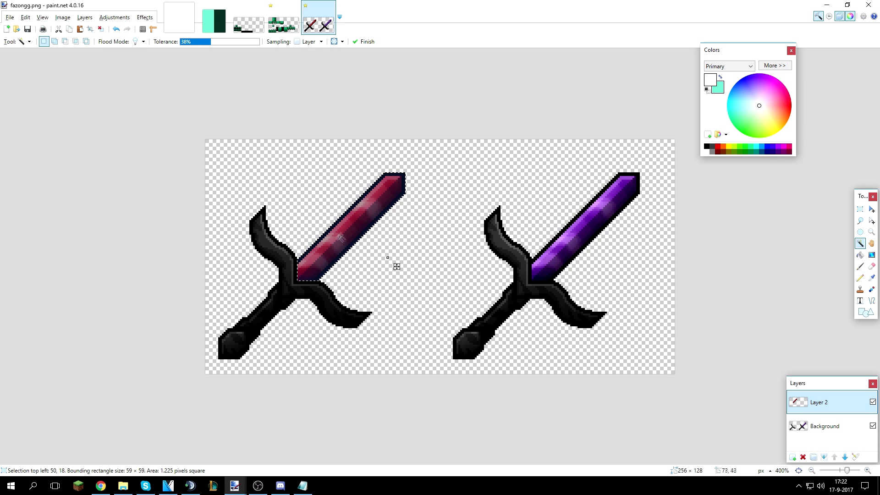
key(ctrl+d)
key(ctrl+minus)
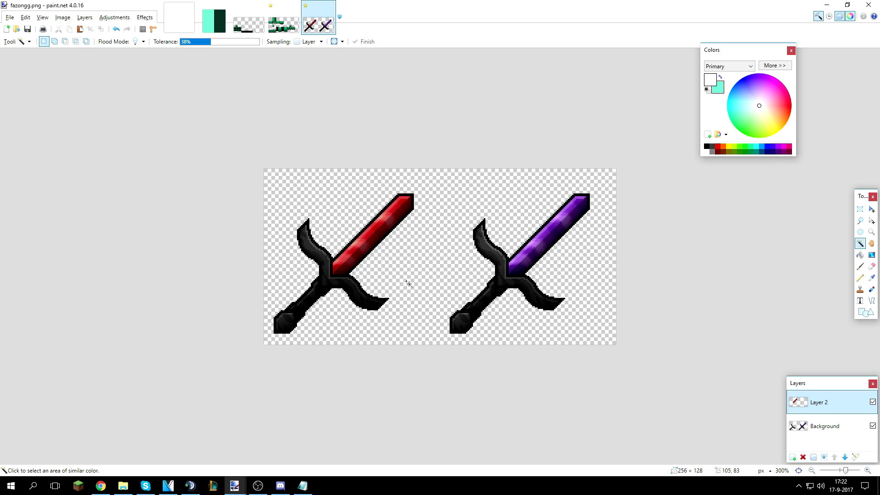
key(ctrl+plus)
key(ctrl+plus)
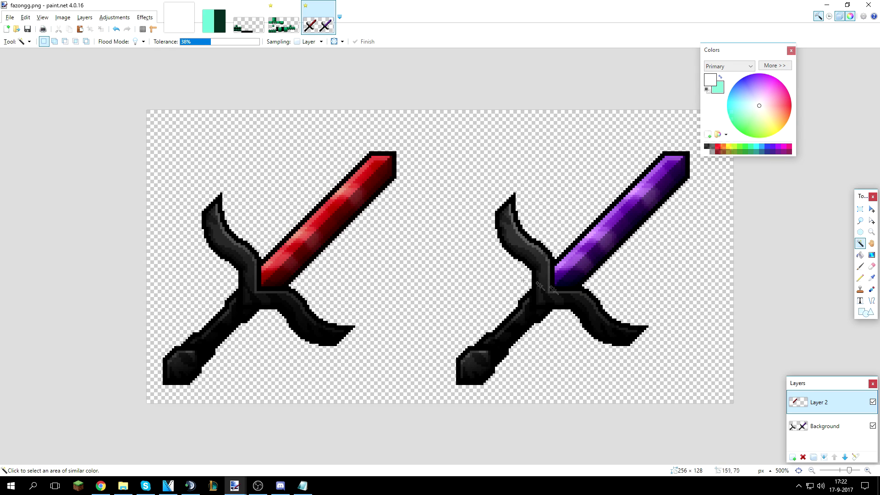
Select the red sword's grip on the Background layer with Rectangle Select, excluding the pommel and guard
click(828, 430)
click(860, 208)
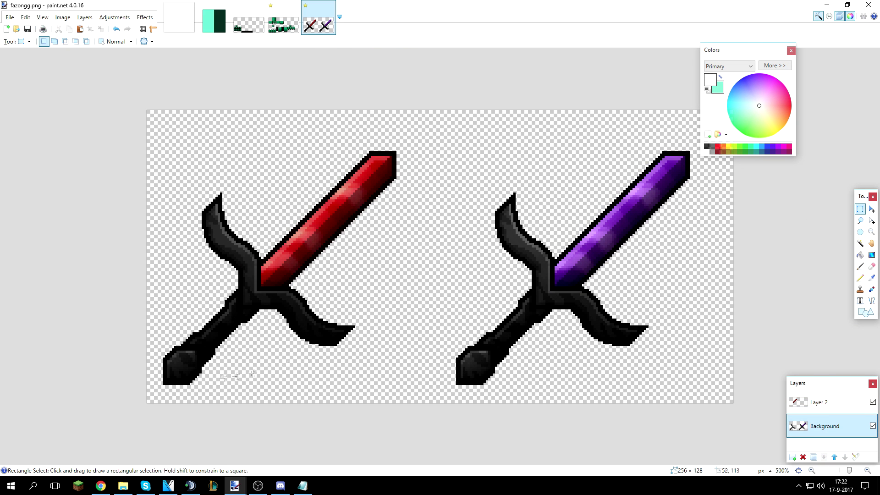
scroll(201, 354, up, 5)
drag(179, 353, 197, 339)
drag(194, 282, 342, 131)
ctrl+drag(429, 211, 204, 444)
key(ctrl+z)
scroll(464, 376, down, 3)
scroll(464, 375, down, 4)
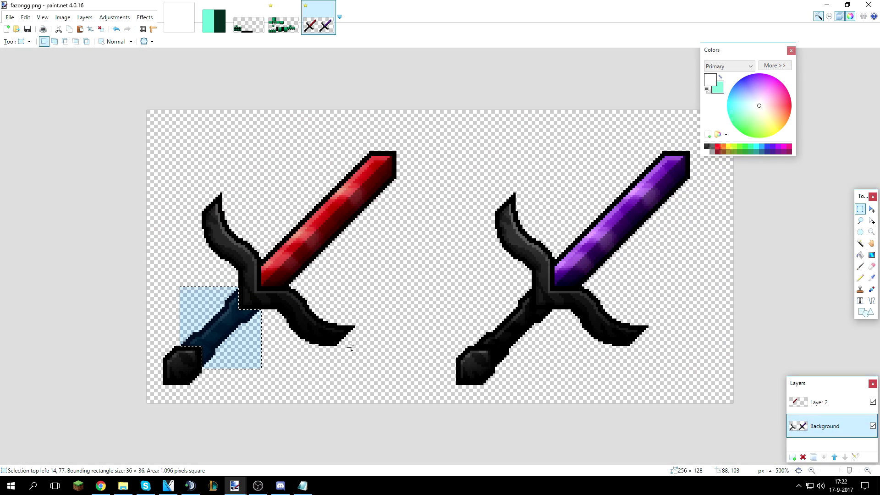
Move the selected grip from the Background layer onto a new layer above Layer 2
key(Delete)
click(798, 403)
click(793, 457)
key(ctrl+v)
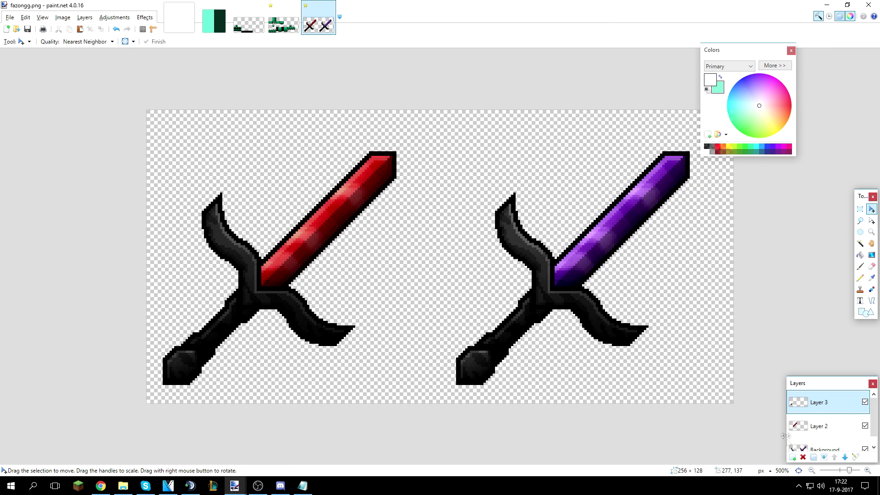
Select only the red blade on Layer 2 using the Magic Wand
click(804, 427)
click(825, 448)
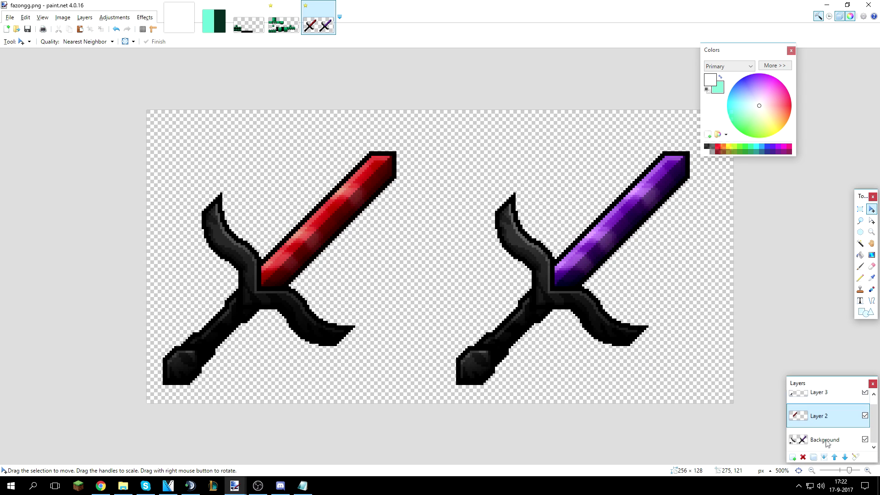
scroll(412, 358, down, 3)
scroll(412, 359, up, 2)
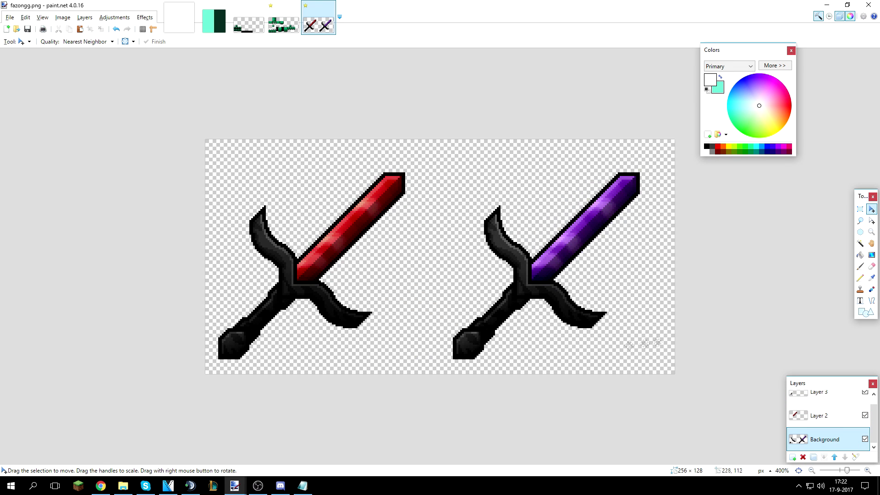
click(820, 415)
click(861, 243)
click(454, 265)
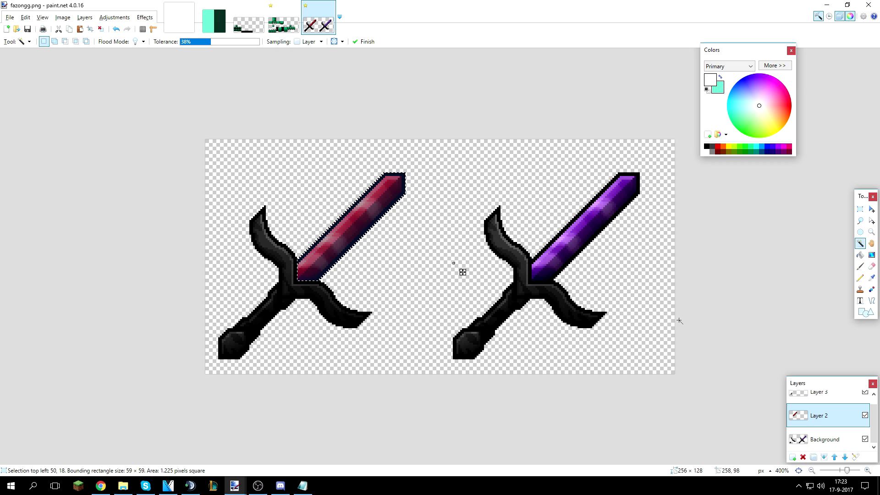
Select only the grip on Layer 3 by selecting everything and excluding the empty area with the Magic Wand
click(835, 395)
key(ctrl+a)
alt+click(419, 289)
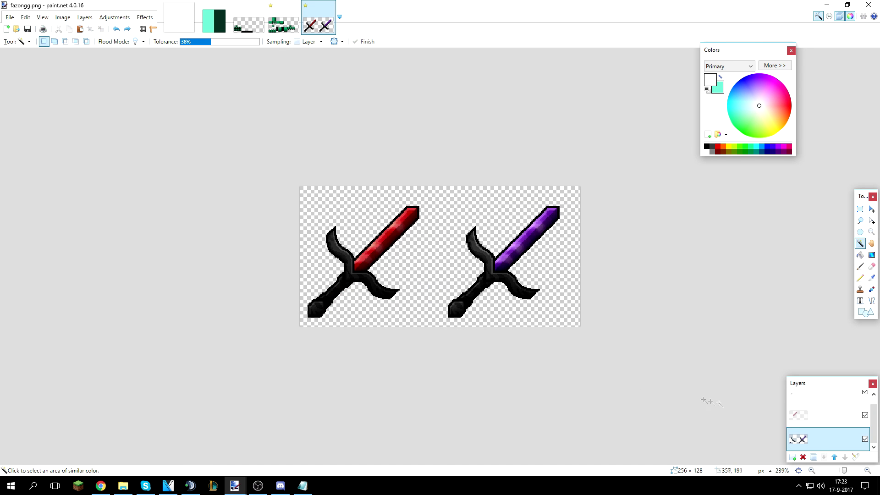
Flatten the sword image into a single layer and clear any selection
scroll(835, 428, up, 1)
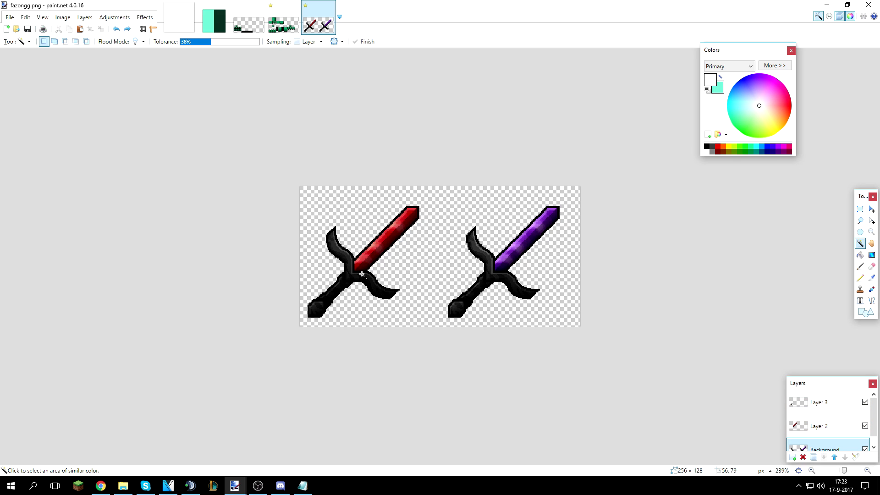
key(ctrl+shift+f)
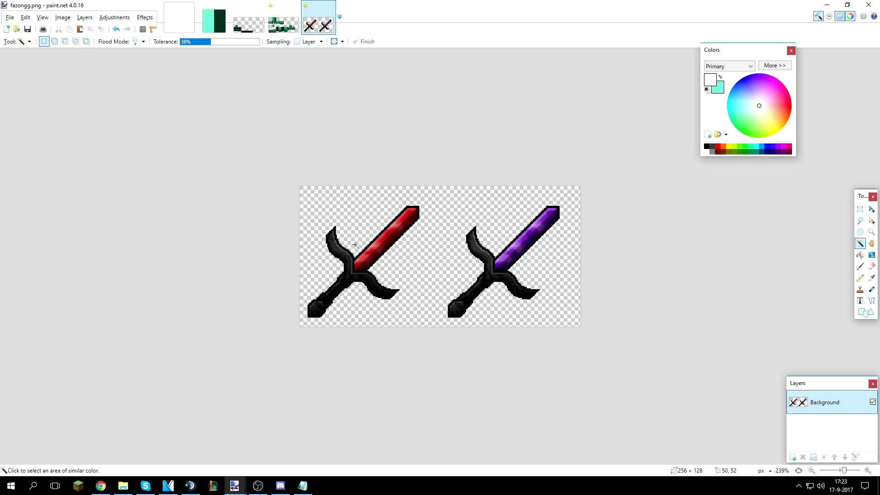
scroll(355, 245, up, 2)
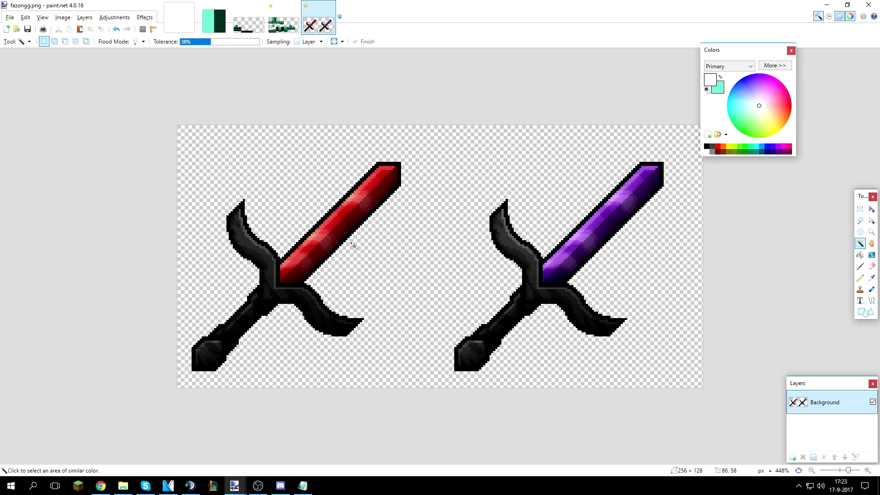
click(526, 189)
key(ctrl+d)
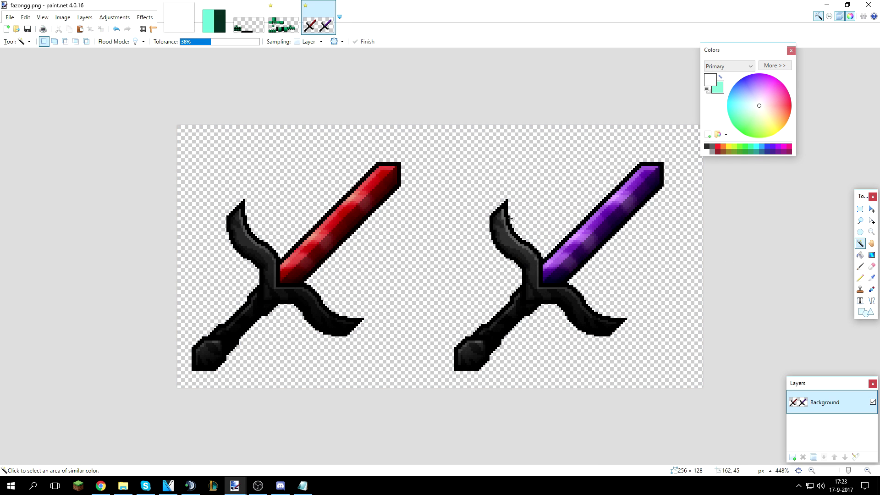
Activate the Rectangle Select tool for the two-sword texture
click(860, 209)
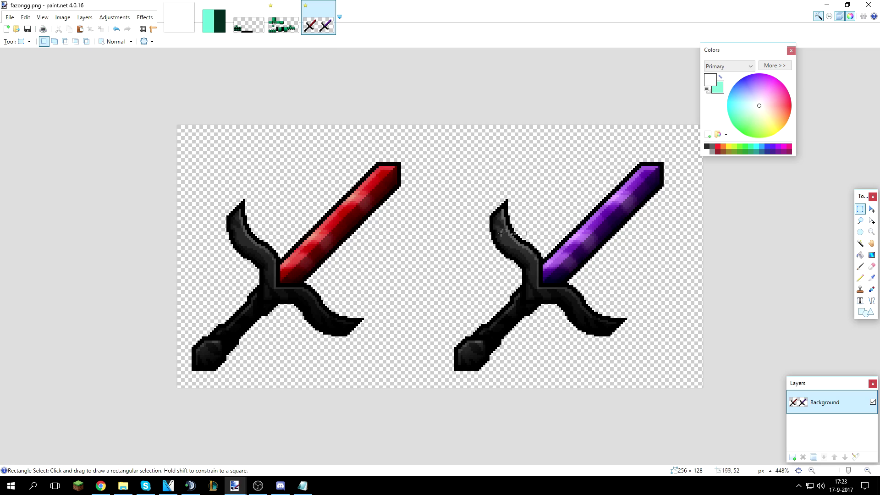
scroll(321, 321, up, 4)
scroll(269, 293, down, 3)
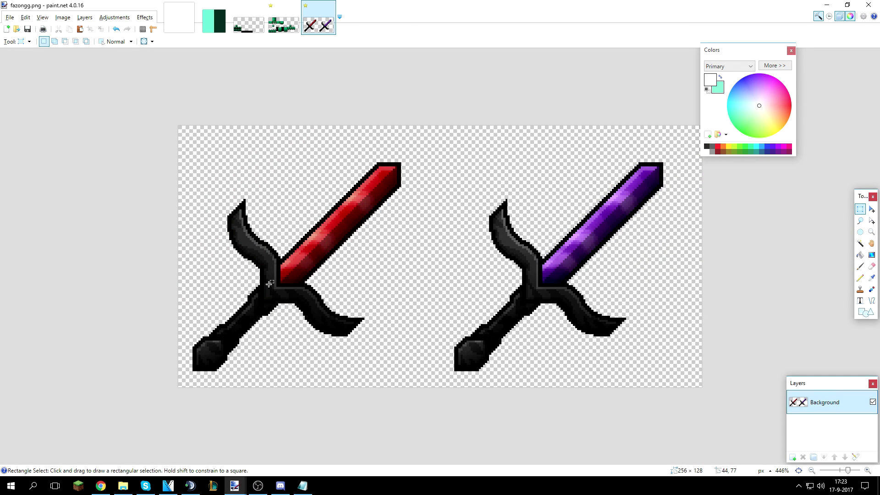
scroll(270, 284, down, 3)
scroll(269, 283, up, 3)
scroll(270, 283, down, 3)
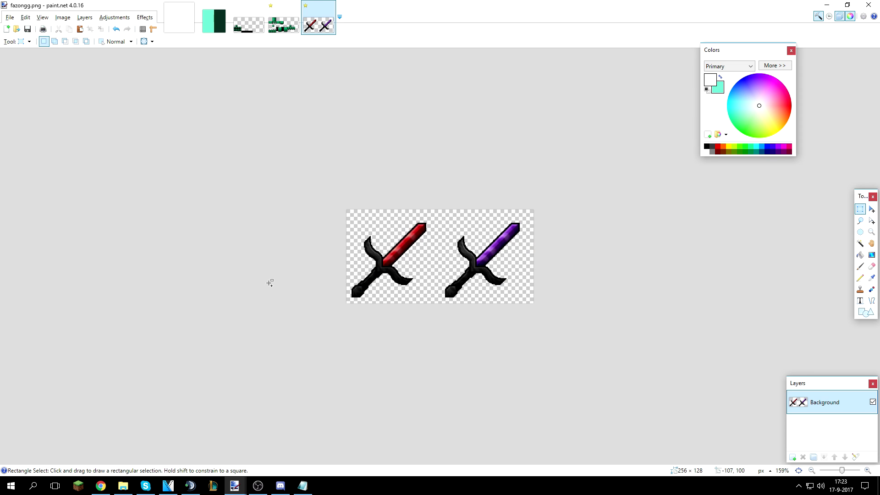